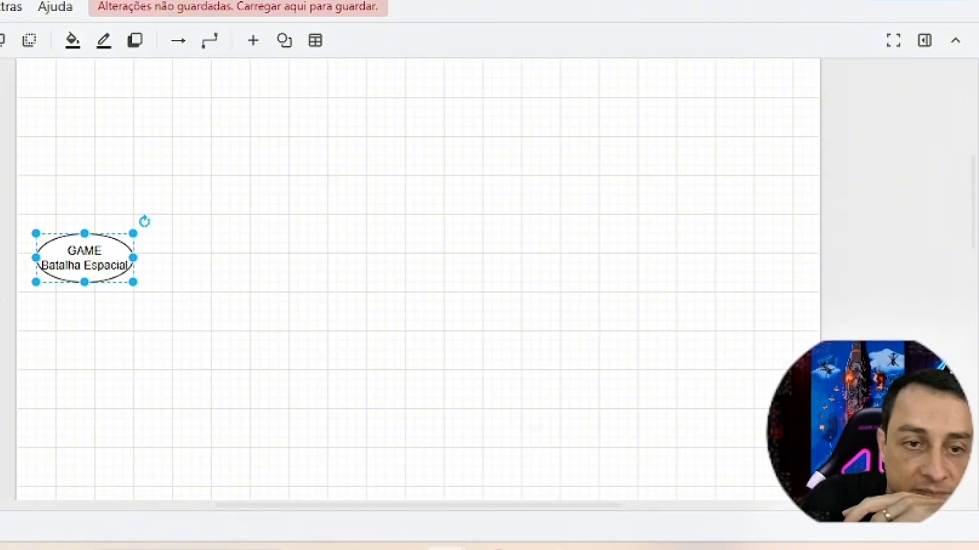
Add a new blank ellipse above and to the right of the GAME Batalha Espacial ellipse, slightly smaller than it
{"action": "left_click", "coordinate": [0, 289]}
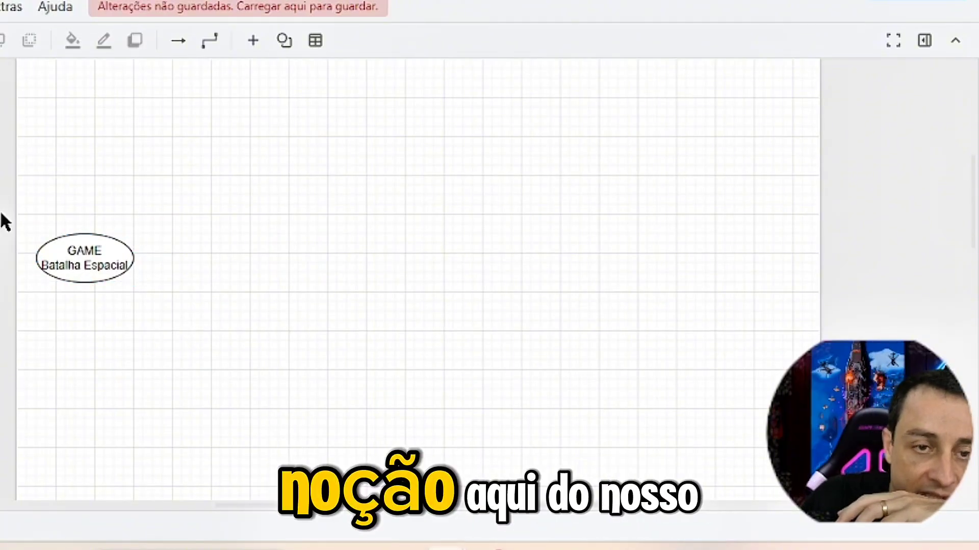
{"action": "left_click_drag", "start_coordinate": [1, 224], "coordinate": [153, 109]}
{"action": "left_click_drag", "start_coordinate": [269, 105], "coordinate": [239, 136]}
Label the blank ellipse SPRITES in capitals and connect the GAME Batalha Espacial ellipse to it with an arrow
{"action": "double_click", "coordinate": [208, 156]}
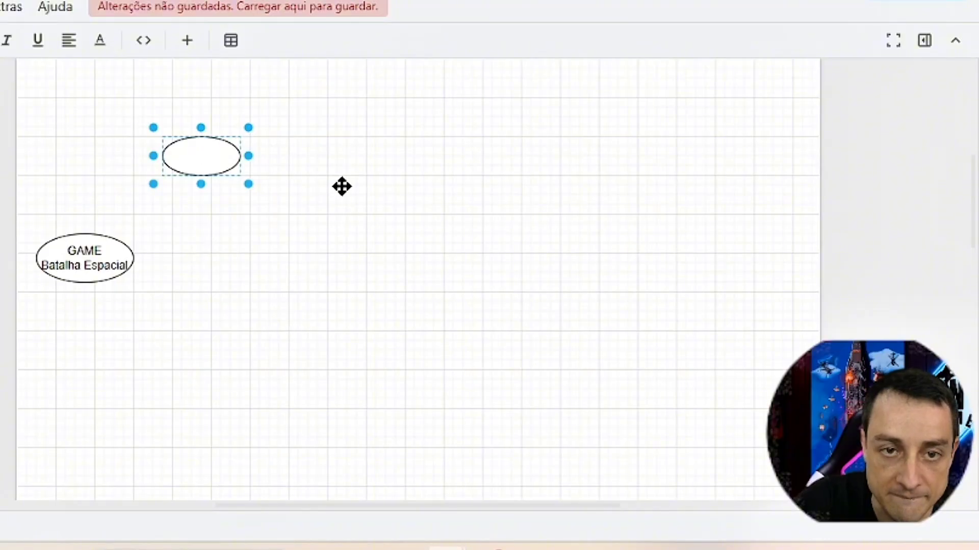
{"action": "type", "text": "S"}
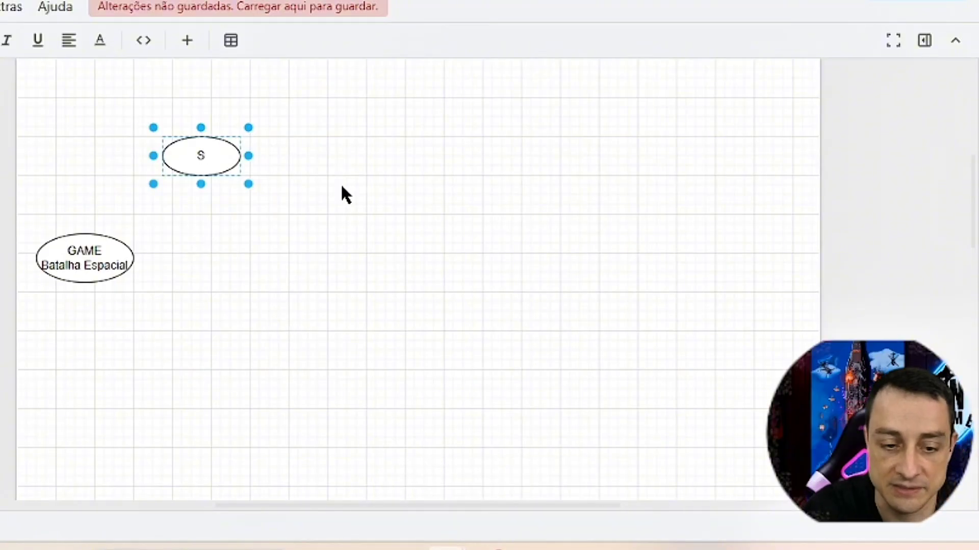
{"action": "type", "text": "prits"}
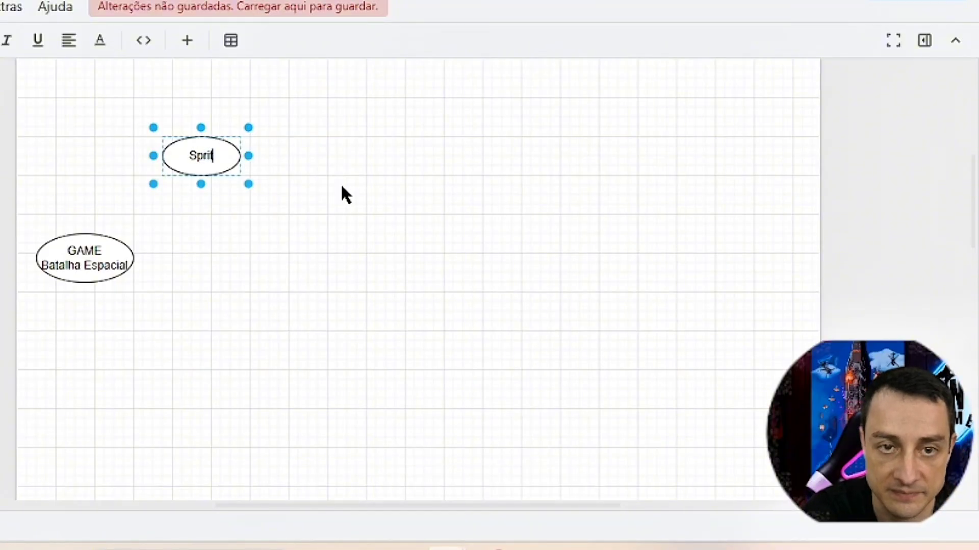
{"action": "key", "text": "BackSpace"}
{"action": "key", "text": "BackSpace"}
{"action": "key", "text": "BackSpace"}
{"action": "key", "text": "BackSpace"}
{"action": "key", "text": "BackSpace"}
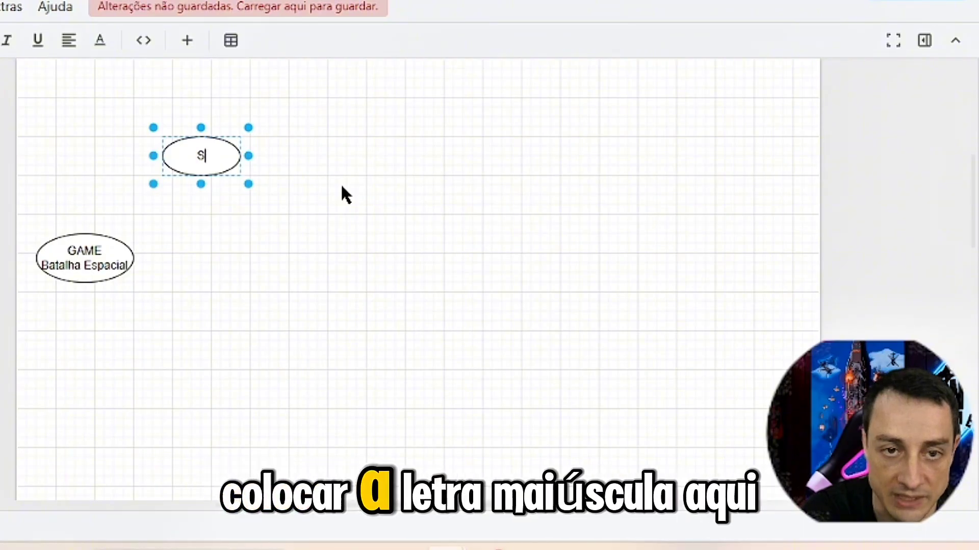
{"action": "type", "text": "PRI"}
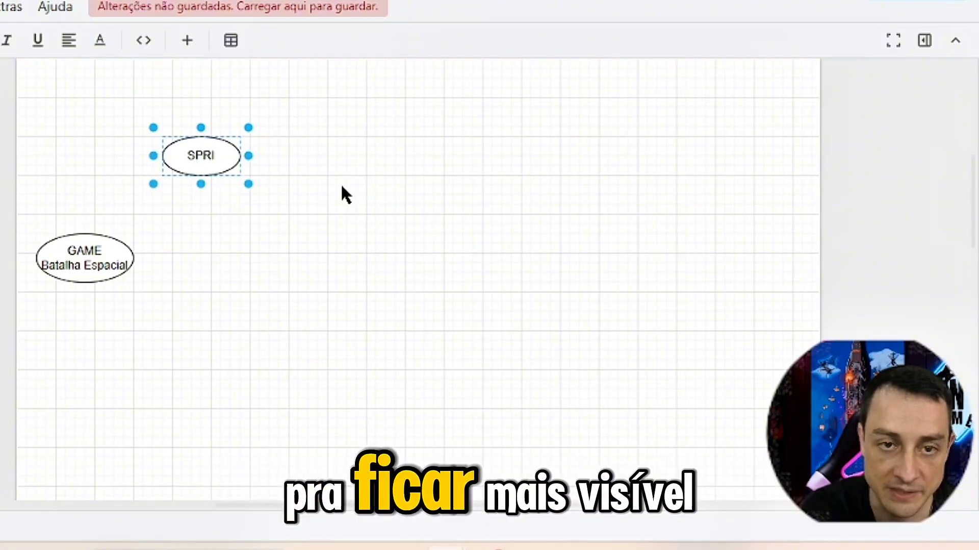
{"action": "type", "text": "TES"}
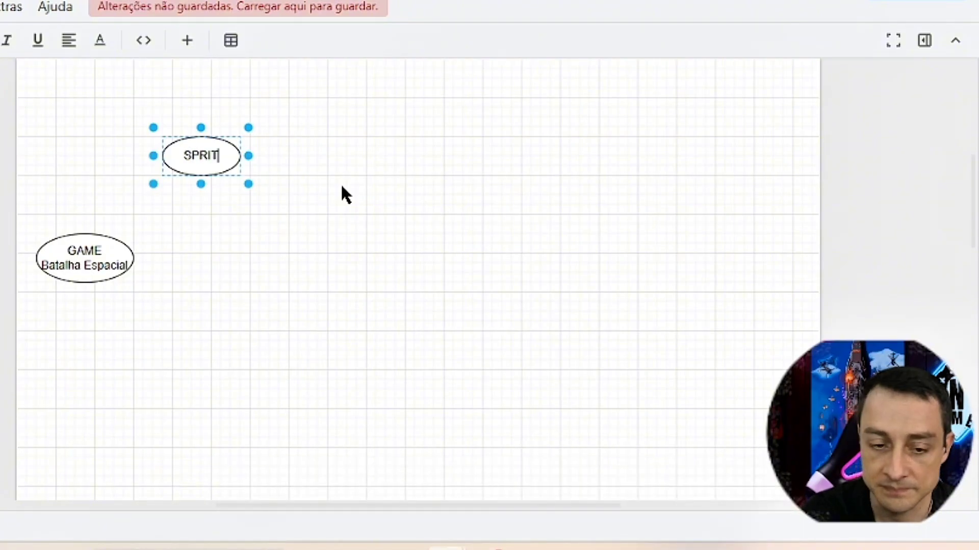
{"action": "key", "text": "Escape"}
{"action": "mouse_move", "coordinate": [132, 259]}
{"action": "left_mouse_down"}
{"action": "mouse_move", "coordinate": [159, 153]}
{"action": "mouse_move", "coordinate": [223, 156]}
{"action": "left_mouse_up"}
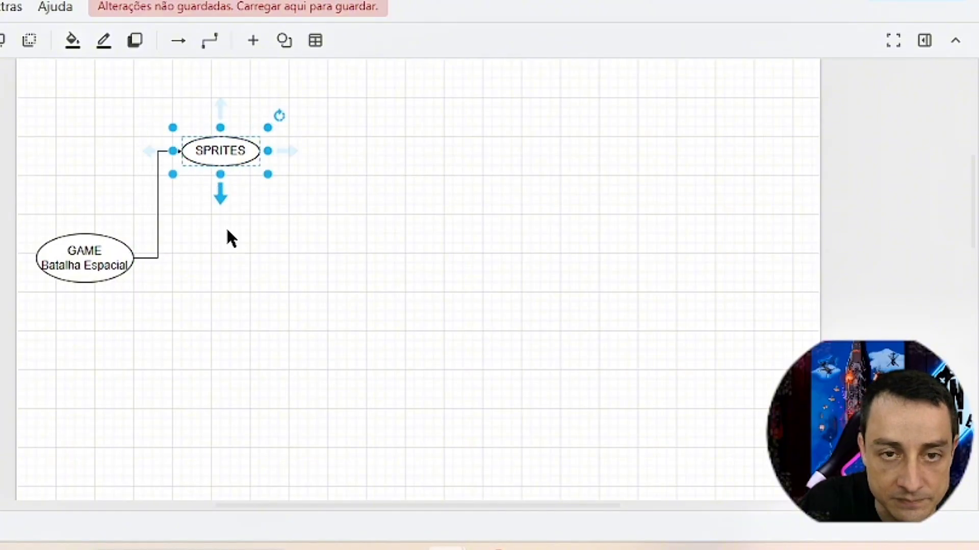
{"action": "left_click", "coordinate": [303, 265]}
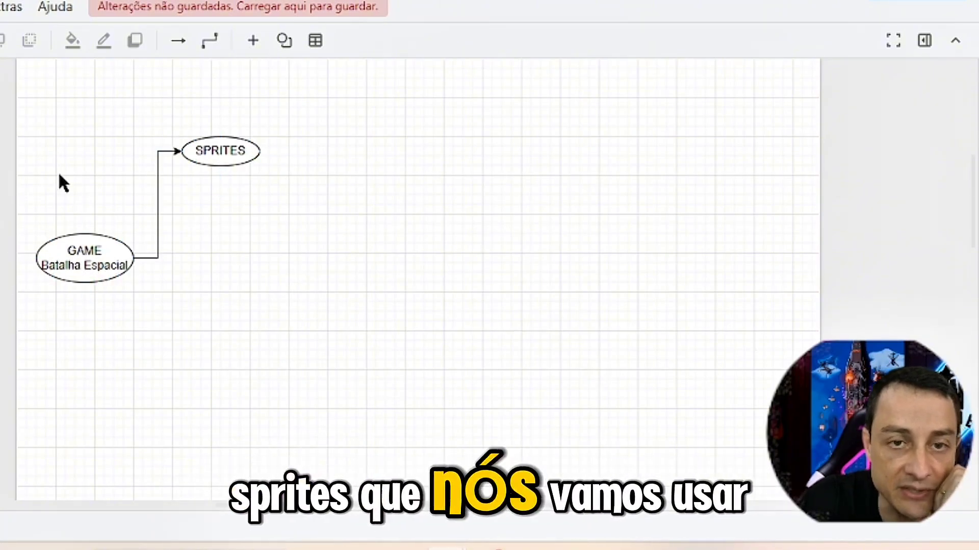
Duplicate the SPRITES ellipse, place the copy above and to the right of it, and label the copy PLAYER
{"action": "left_click", "coordinate": [243, 162]}
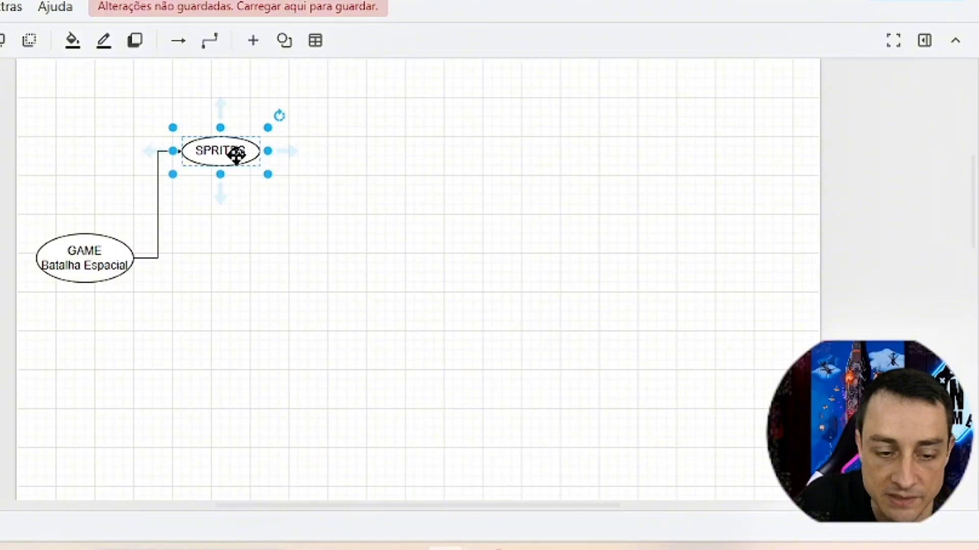
{"action": "right_click", "coordinate": [235, 154]}
{"action": "left_click", "coordinate": [277, 180]}
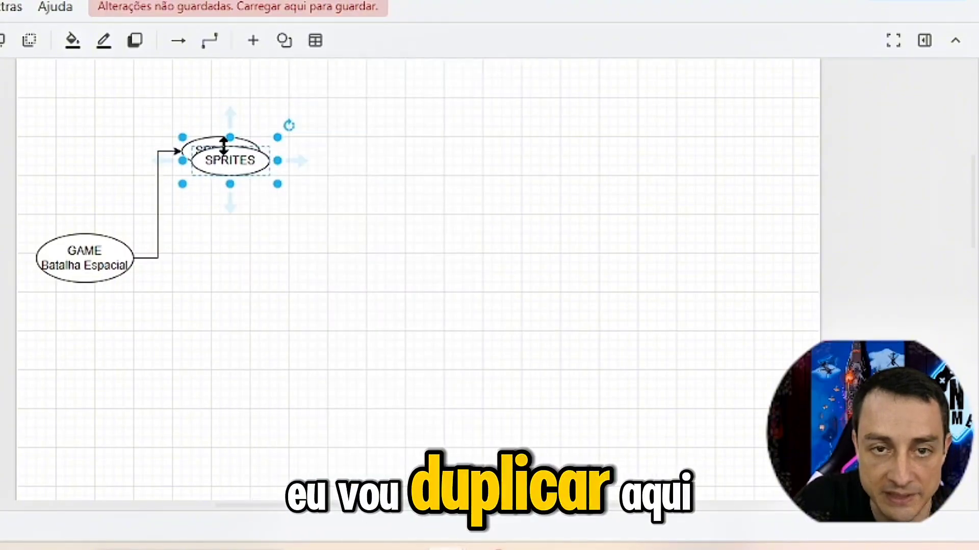
{"action": "left_click_drag", "start_coordinate": [227, 149], "coordinate": [335, 92]}
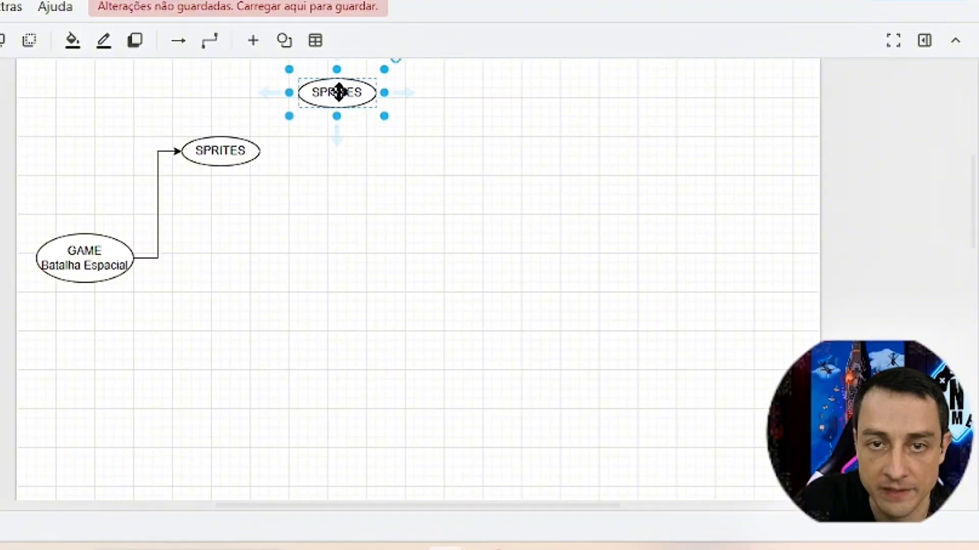
{"action": "double_click", "coordinate": [336, 92]}
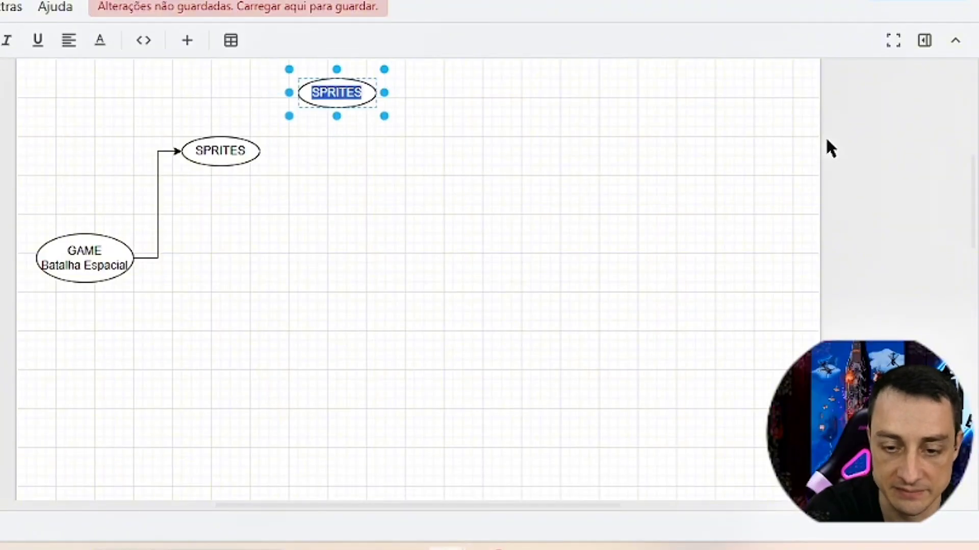
{"action": "type", "text": "PLAYER"}
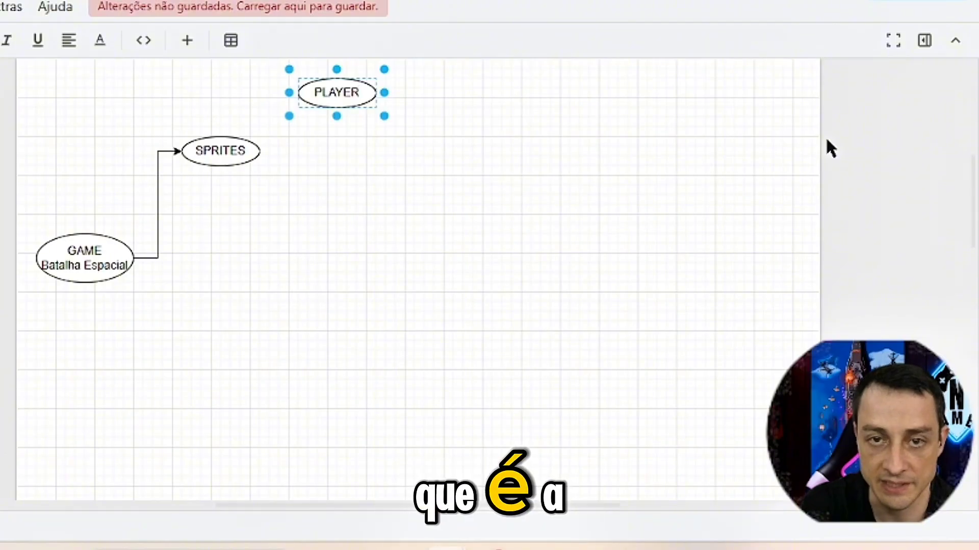
{"action": "left_click", "coordinate": [361, 146]}
Duplicate the PLAYER ellipse, align the copy directly below it, and label the copy INIMIGO
{"action": "left_click", "coordinate": [359, 101]}
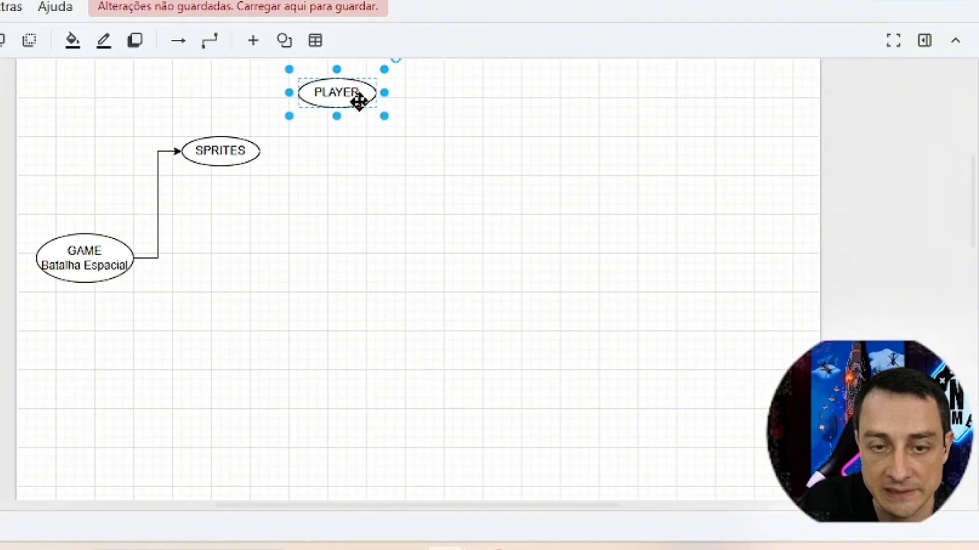
{"action": "right_click", "coordinate": [357, 100]}
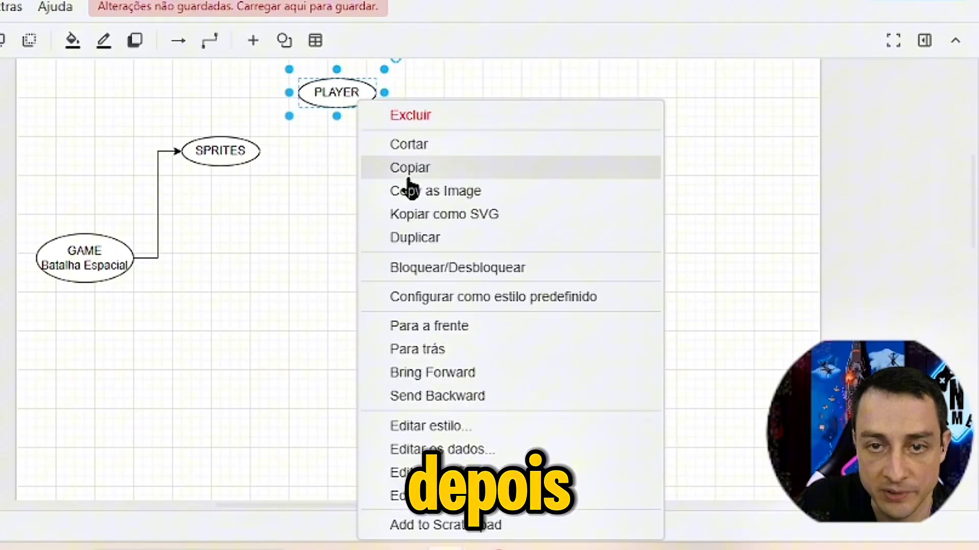
{"action": "left_click", "coordinate": [426, 235]}
{"action": "left_click_drag", "start_coordinate": [354, 107], "coordinate": [338, 133]}
{"action": "double_click", "coordinate": [347, 130]}
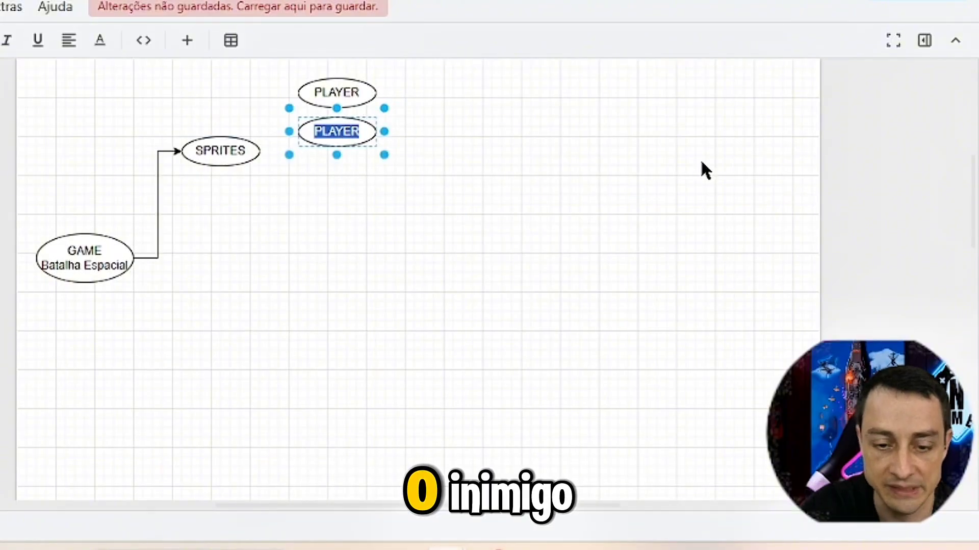
{"action": "type", "text": "INIMIGO"}
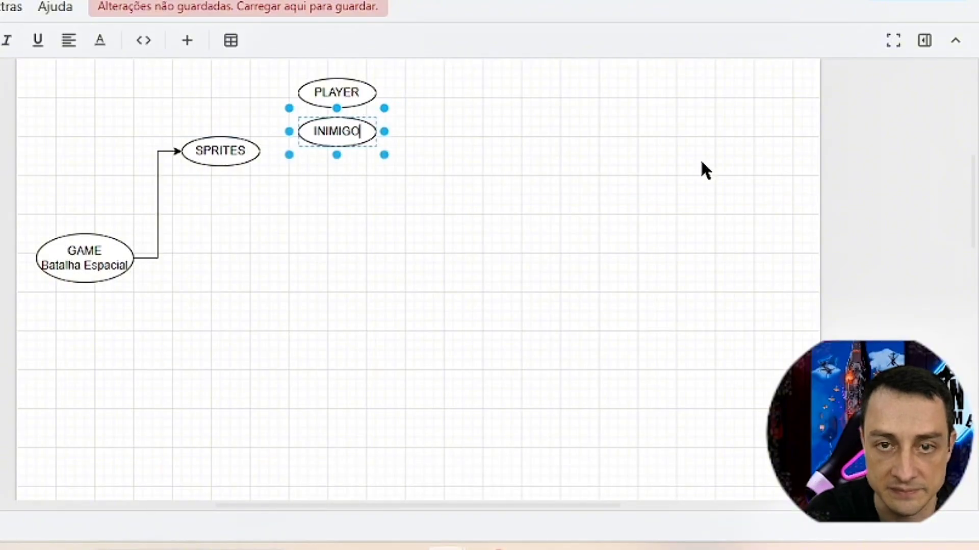
Duplicate the INIMIGO ellipse, align the copy directly below it, and label the copy PROJETIL
{"action": "right_click", "coordinate": [359, 135]}
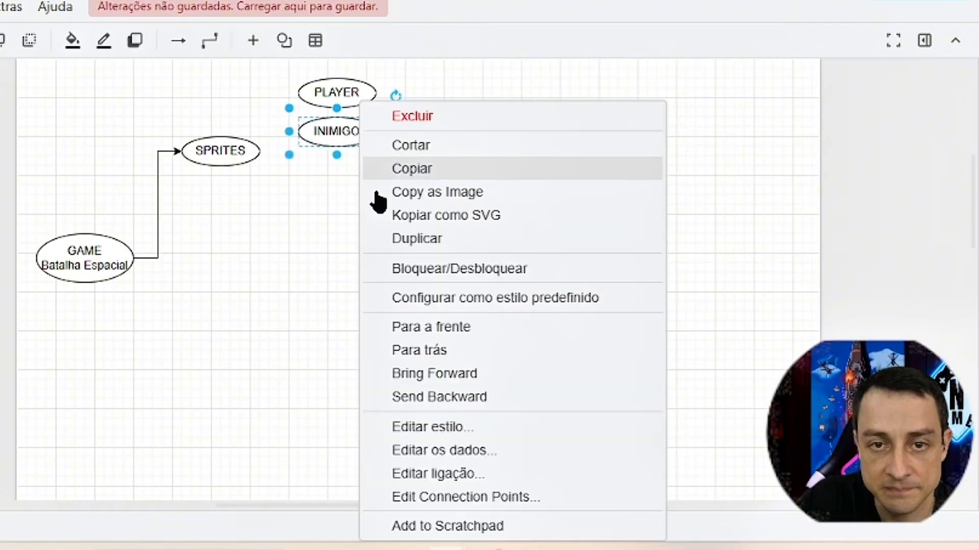
{"action": "left_click", "coordinate": [461, 240]}
{"action": "mouse_move", "coordinate": [339, 151]}
{"action": "left_mouse_down"}
{"action": "mouse_move", "coordinate": [334, 189]}
{"action": "mouse_move", "coordinate": [337, 166]}
{"action": "left_mouse_up"}
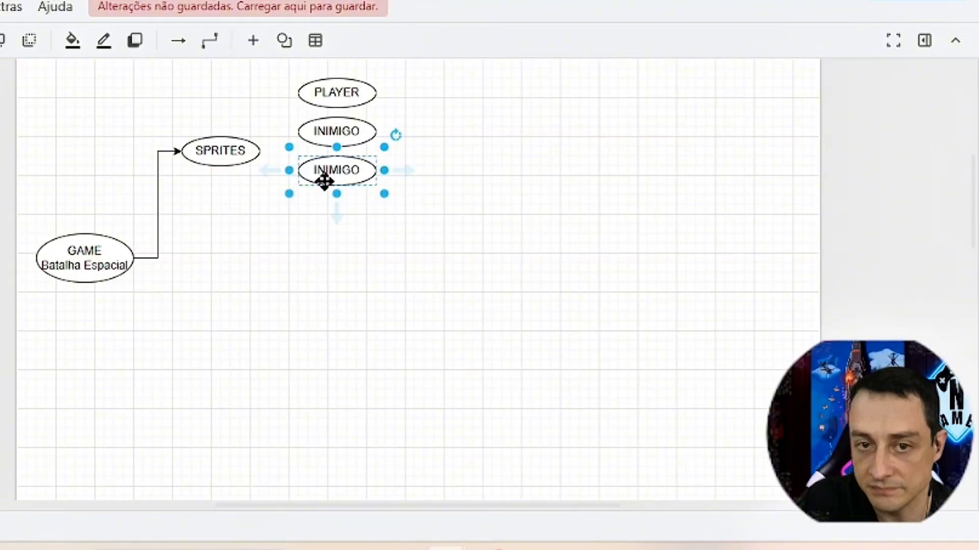
{"action": "double_click", "coordinate": [342, 172]}
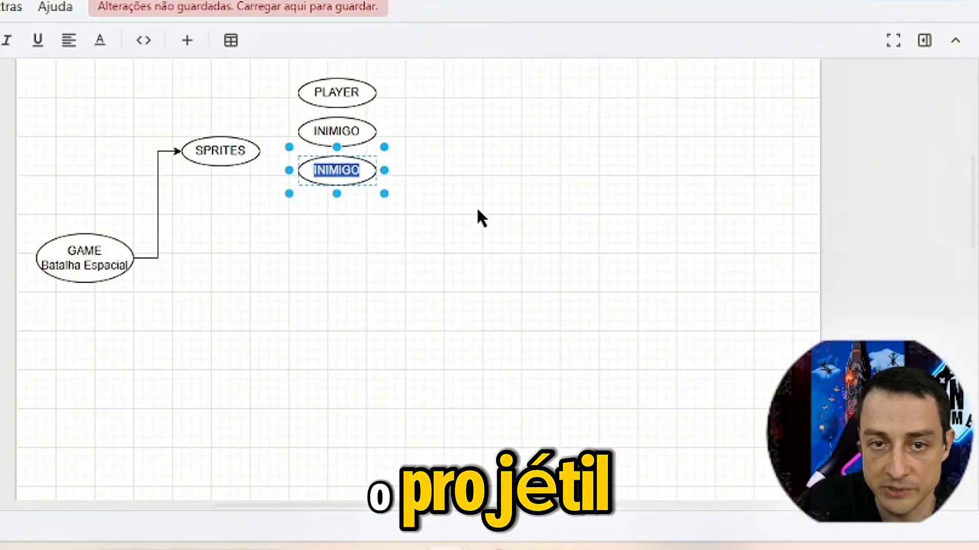
{"action": "type", "text": "PROJE"}
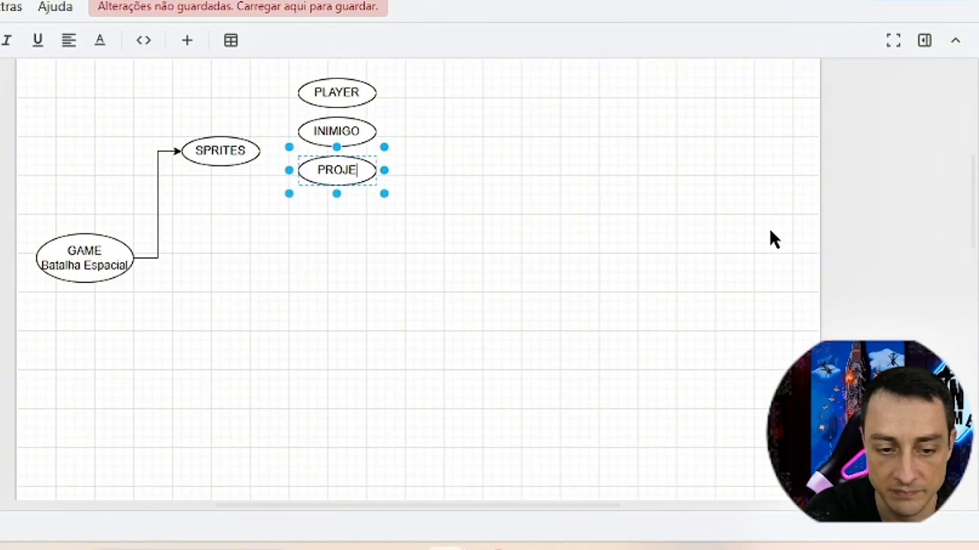
{"action": "type", "text": "TIL"}
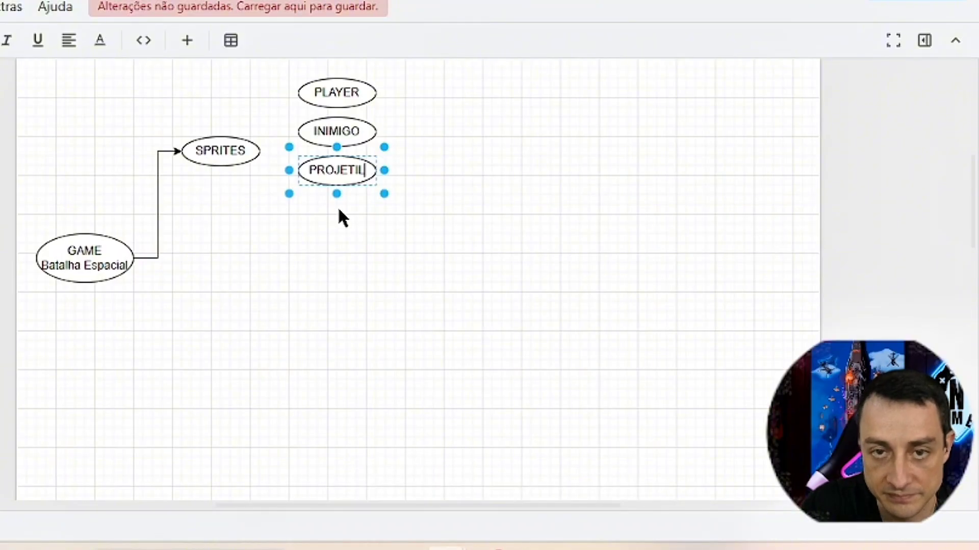
{"action": "left_click", "coordinate": [354, 213]}
Duplicate the PROJETIL ellipse, align the copy directly below it, and label the copy TEXTOS
{"action": "right_click", "coordinate": [357, 174]}
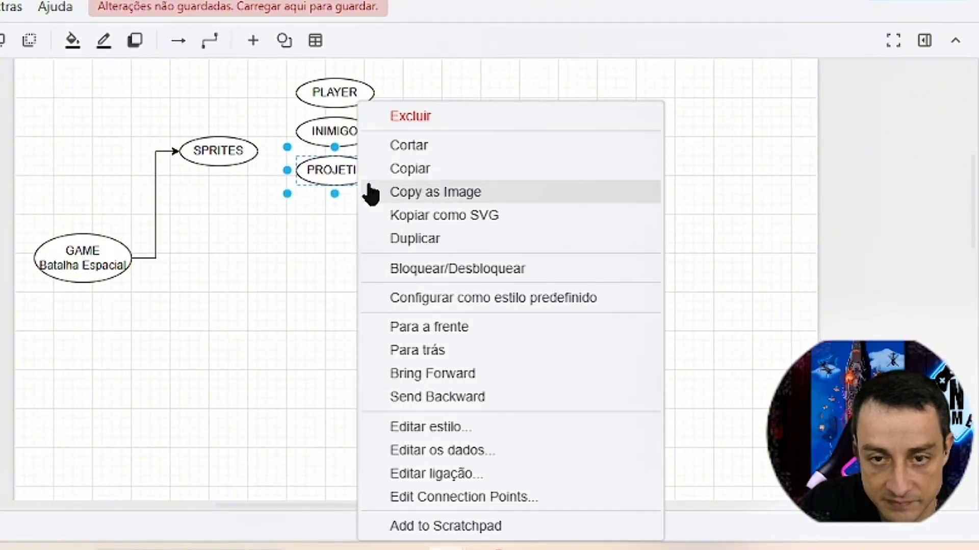
{"action": "left_click", "coordinate": [427, 239]}
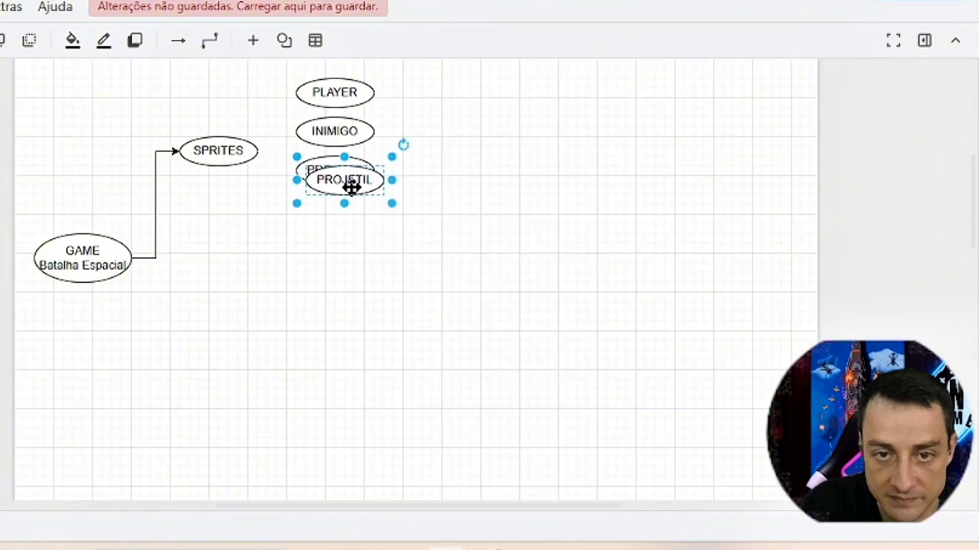
{"action": "left_click_drag", "start_coordinate": [352, 187], "coordinate": [345, 206]}
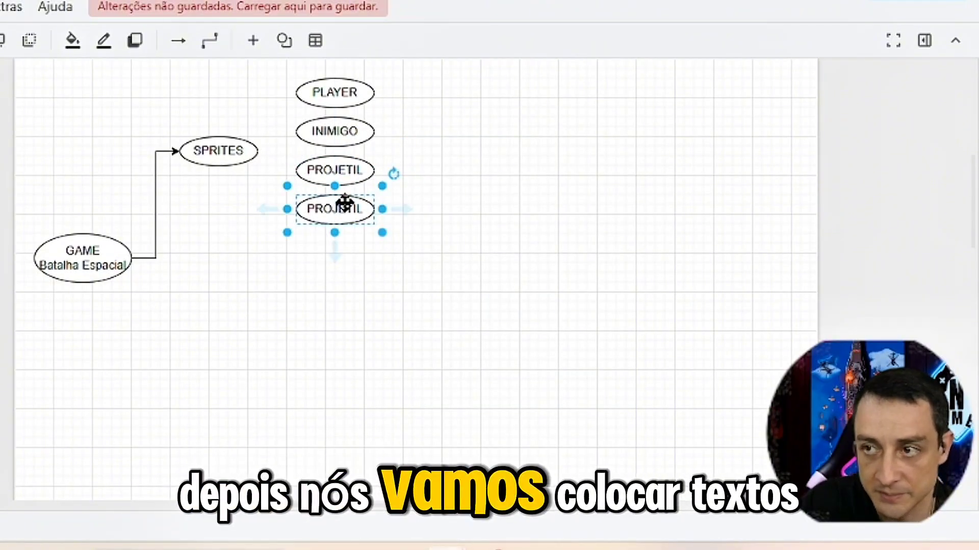
{"action": "double_click", "coordinate": [343, 208]}
{"action": "type", "text": "T"}
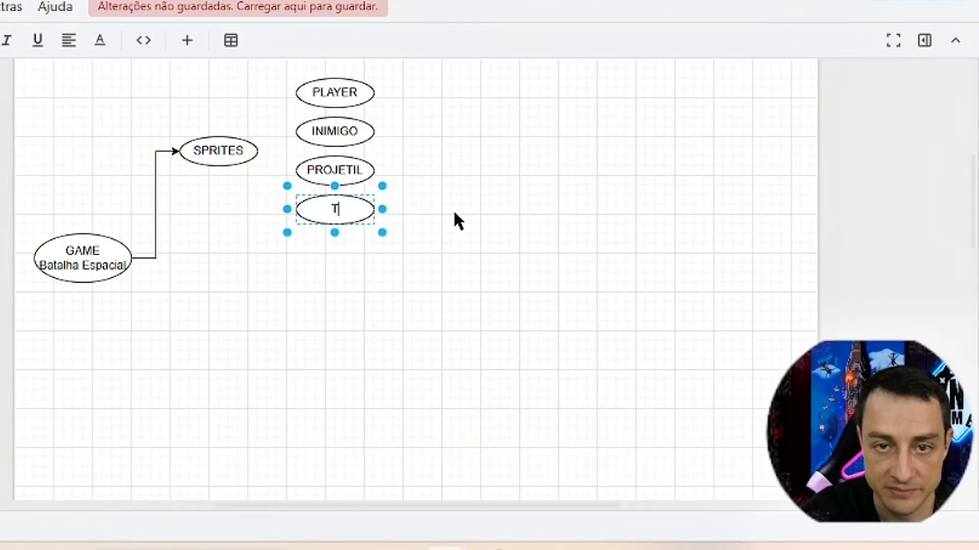
{"action": "type", "text": "EXTOS"}
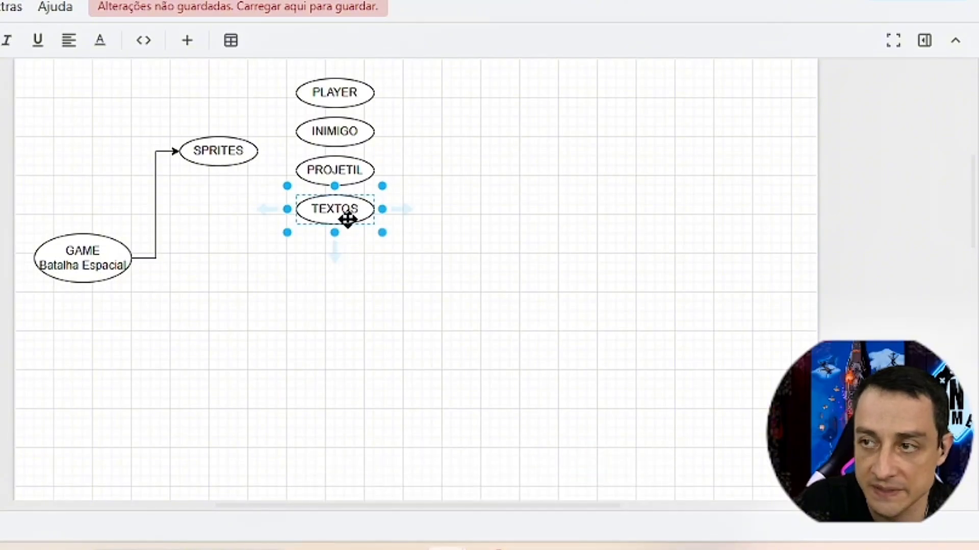
{"action": "left_click", "coordinate": [375, 241]}
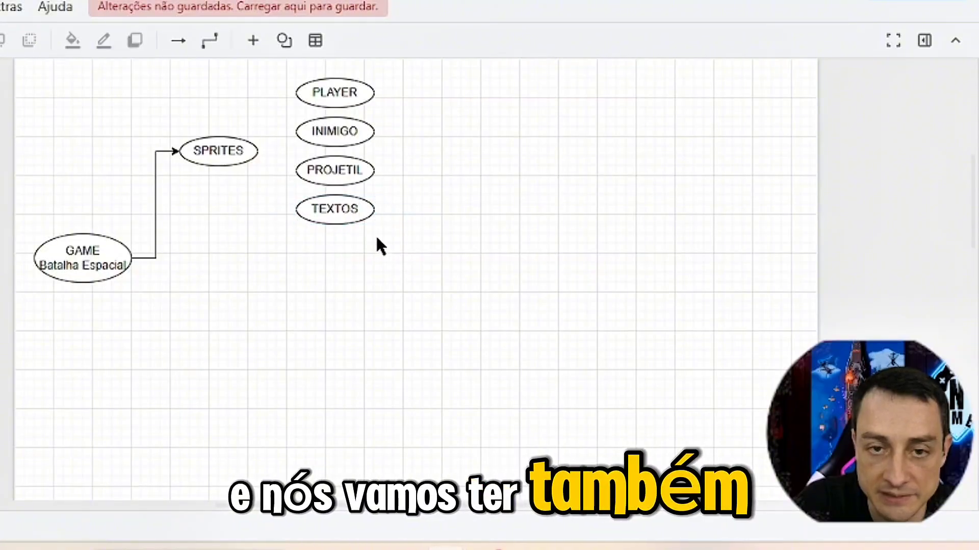
Duplicate the TEXTOS ellipse, align the copy directly below it, and label the copy ESTRELAS
{"action": "right_click", "coordinate": [360, 220]}
{"action": "left_click", "coordinate": [387, 240]}
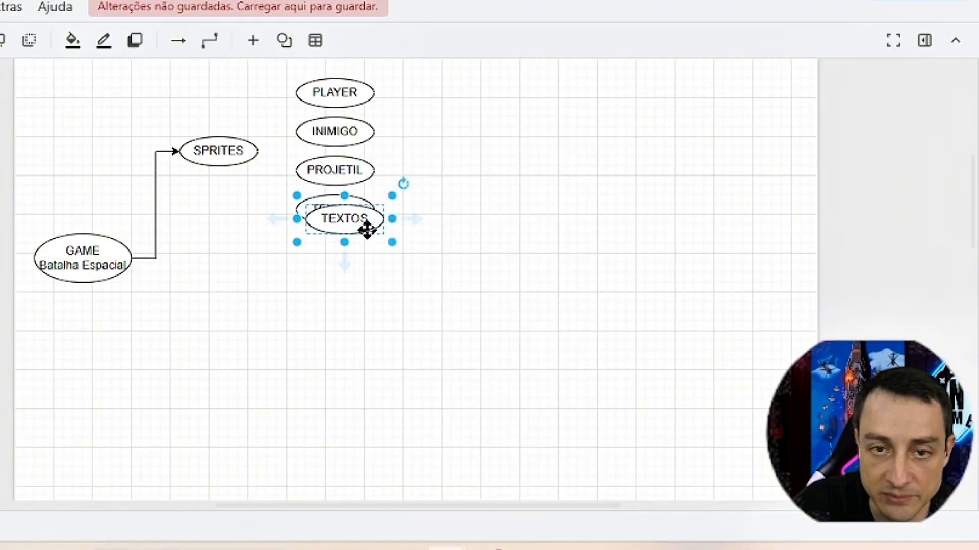
{"action": "left_click_drag", "start_coordinate": [367, 227], "coordinate": [359, 249]}
{"action": "double_click", "coordinate": [349, 248]}
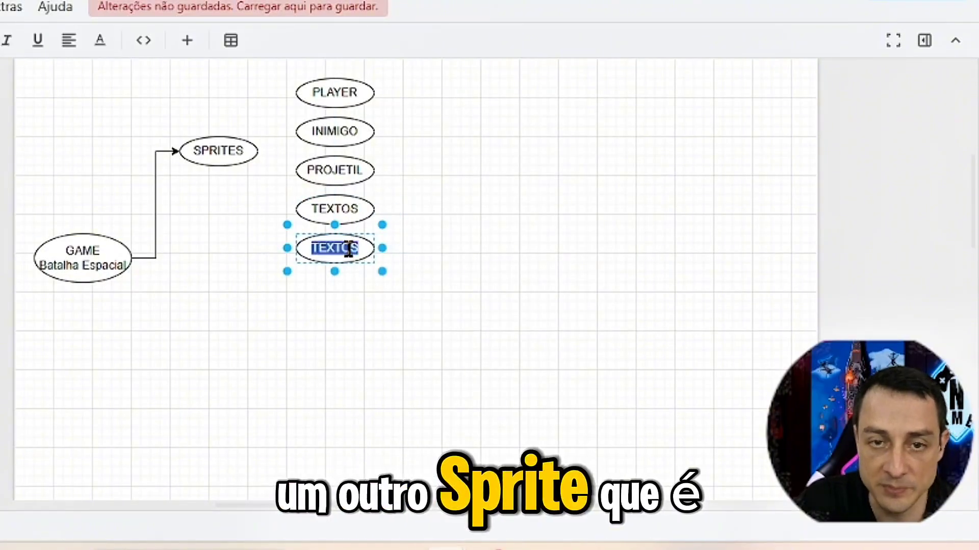
{"action": "type", "text": "ES"}
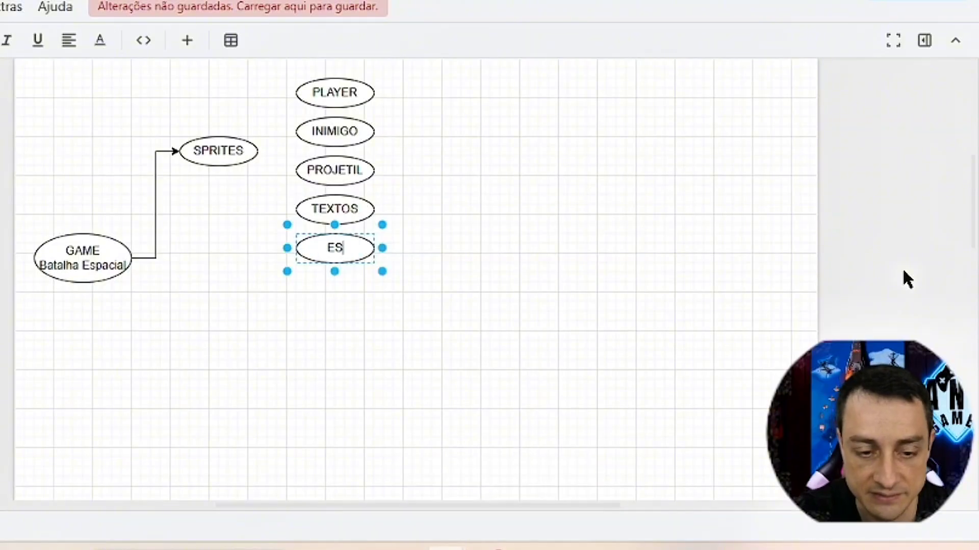
{"action": "type", "text": "TRELAS"}
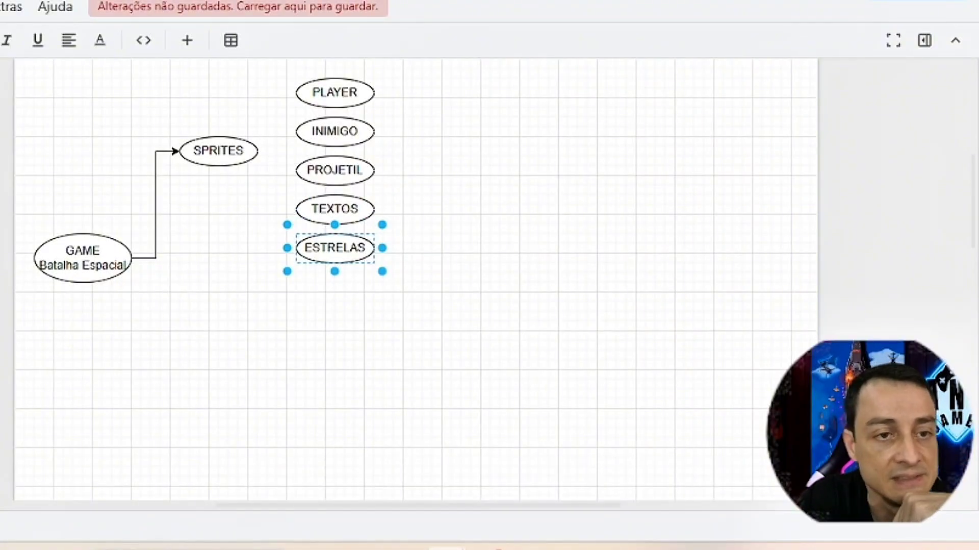
Connect the SPRITES ellipse with arrows to the PLAYER, INIMIGO, PROJETIL, TEXTOS and ESTRELAS ellipses
{"action": "left_click", "coordinate": [257, 151]}
{"action": "mouse_move", "coordinate": [260, 151]}
{"action": "left_mouse_down"}
{"action": "mouse_move", "coordinate": [295, 93]}
{"action": "mouse_move", "coordinate": [284, 145]}
{"action": "mouse_move", "coordinate": [296, 132]}
{"action": "mouse_move", "coordinate": [291, 210]}
{"action": "left_mouse_up"}
{"action": "left_click", "coordinate": [264, 168]}
{"action": "left_click", "coordinate": [265, 179]}
{"action": "left_click", "coordinate": [261, 160]}
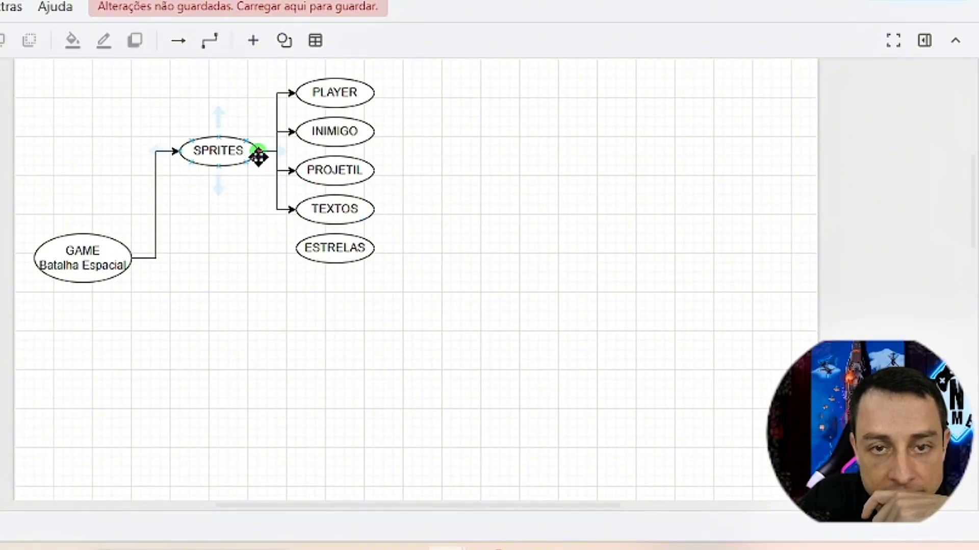
{"action": "left_click_drag", "start_coordinate": [259, 152], "coordinate": [293, 248]}
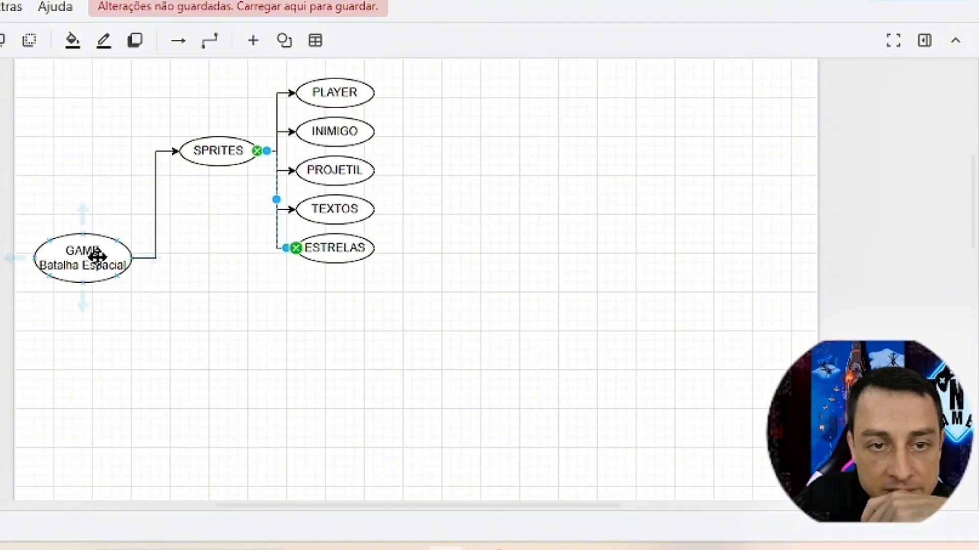
Duplicate the SPRITES ellipse, align the copy below it and lower than the GAME ellipse, and label the copy VARIÁVEIS
{"action": "left_click", "coordinate": [218, 265]}
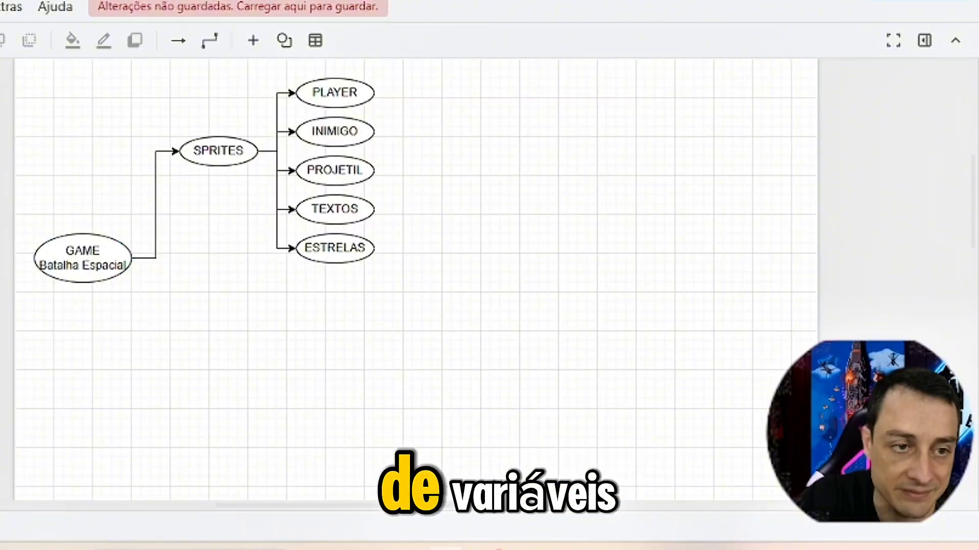
{"action": "right_click", "coordinate": [217, 152]}
{"action": "left_click", "coordinate": [277, 156]}
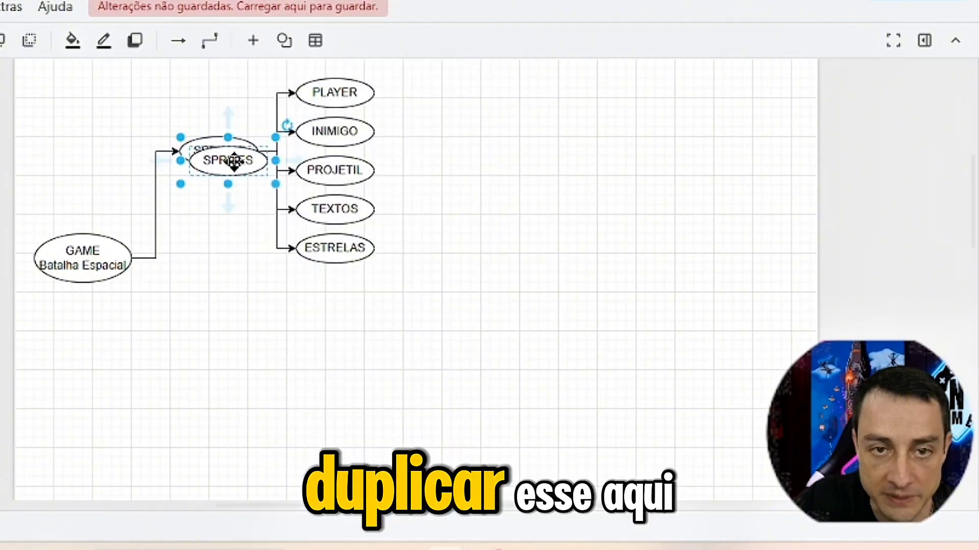
{"action": "left_click_drag", "start_coordinate": [221, 158], "coordinate": [222, 316]}
{"action": "double_click", "coordinate": [227, 315]}
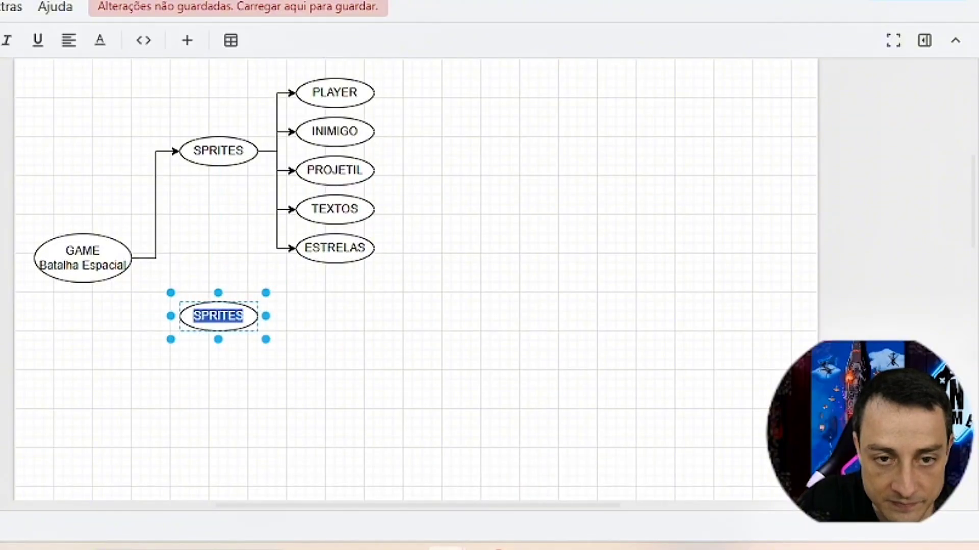
{"action": "type", "text": "VA"}
{"action": "type", "text": "RIA"}
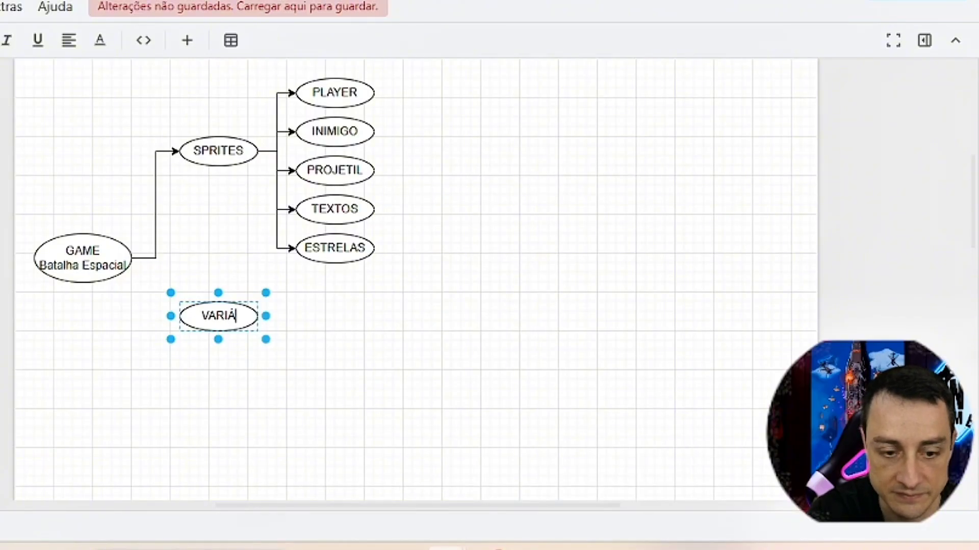
{"action": "type", "text": "VEIS"}
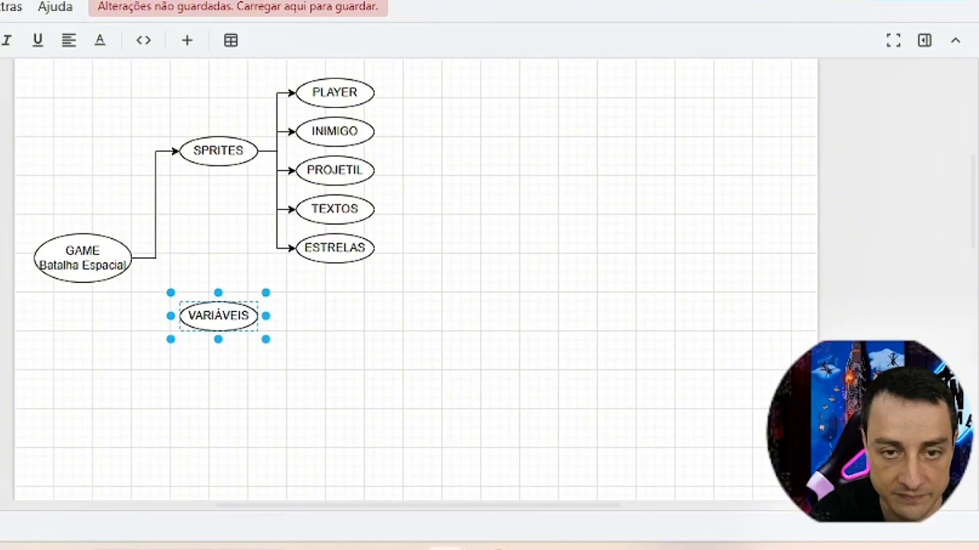
{"action": "left_click", "coordinate": [246, 375]}
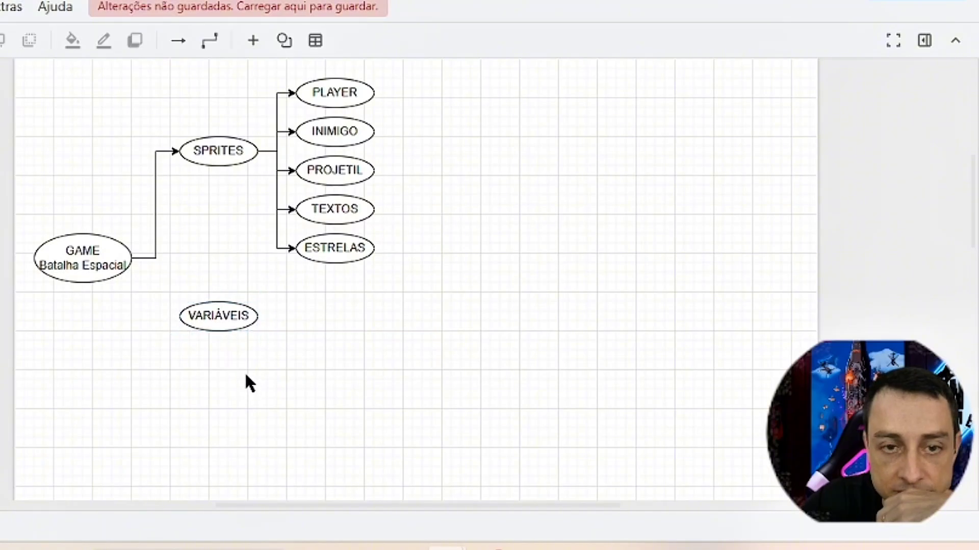
Connect the GAME Batalha Espacial ellipse to the VARIÁVEIS ellipse with an arrow
{"action": "left_click", "coordinate": [187, 42]}
{"action": "left_click", "coordinate": [128, 244]}
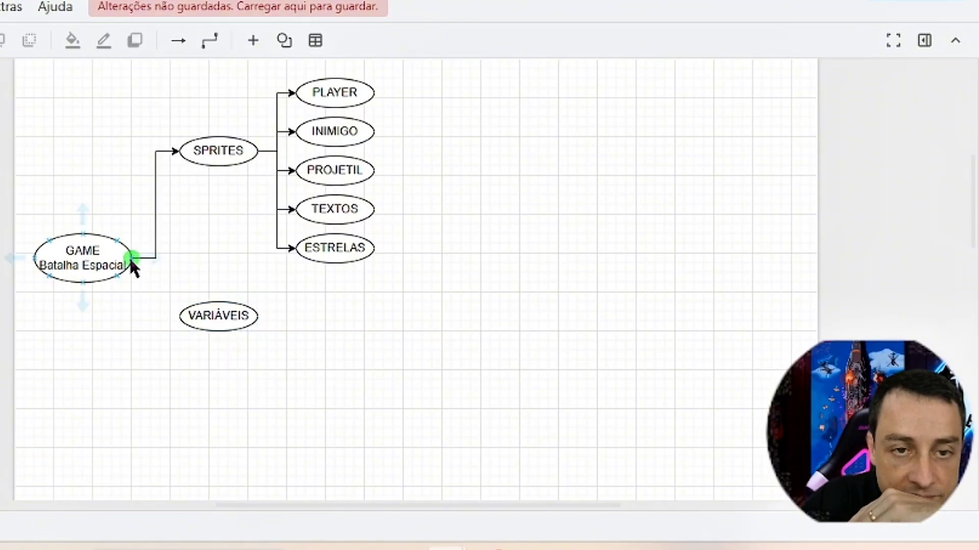
{"action": "left_click_drag", "start_coordinate": [132, 261], "coordinate": [179, 315]}
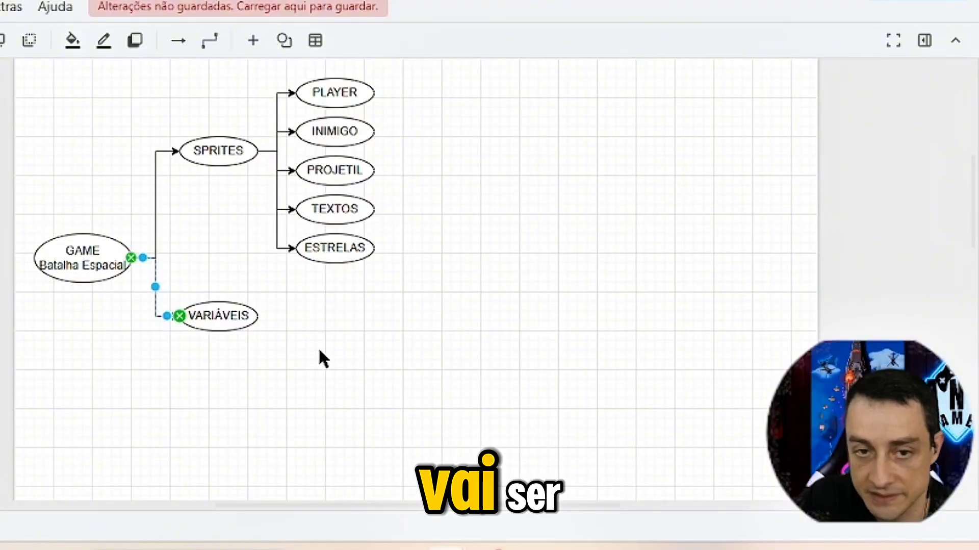
Duplicate the ESTRELAS ellipse, align the copy to the right of VARIÁVEIS, and label the copy GAME OVER
{"action": "right_click", "coordinate": [342, 259]}
{"action": "left_click", "coordinate": [447, 185]}
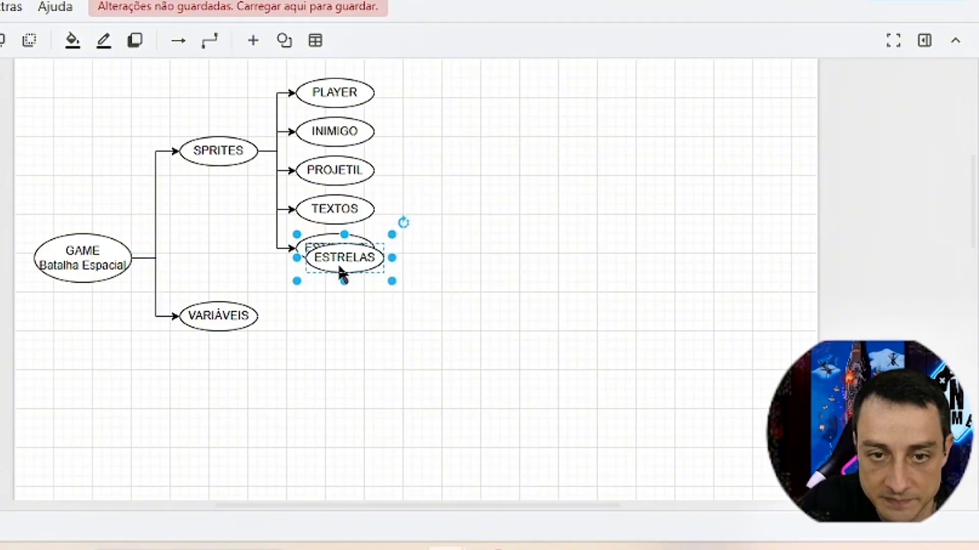
{"action": "left_click_drag", "start_coordinate": [339, 266], "coordinate": [328, 316]}
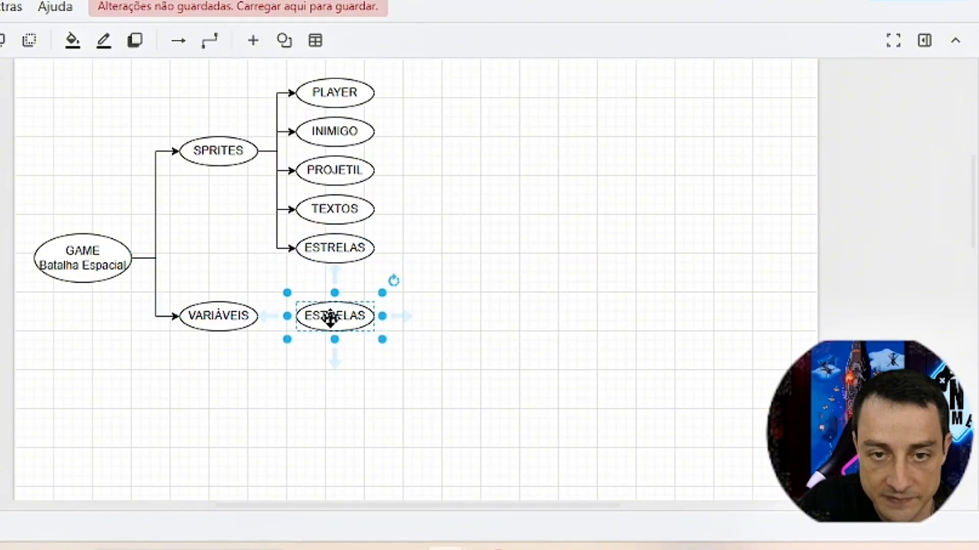
{"action": "double_click", "coordinate": [331, 315]}
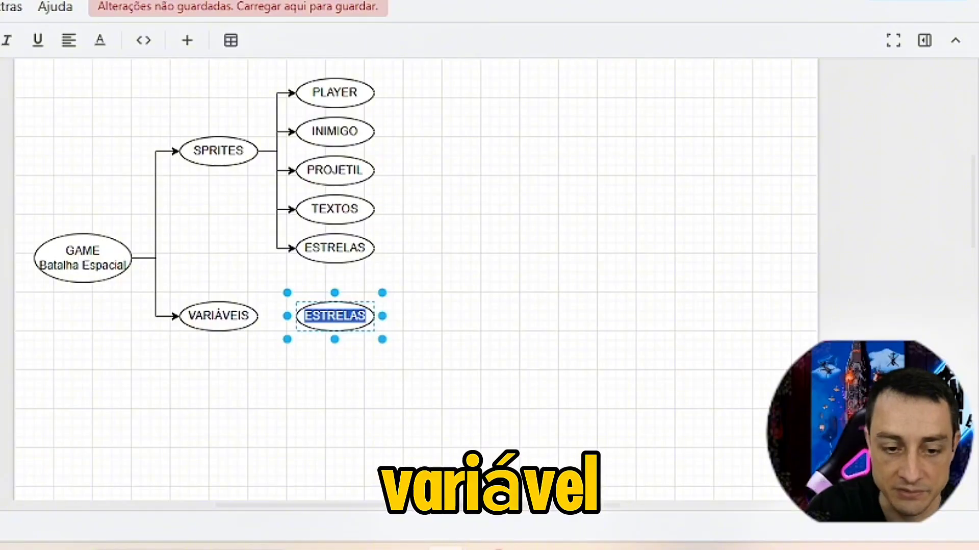
{"action": "type", "text": "gA"}
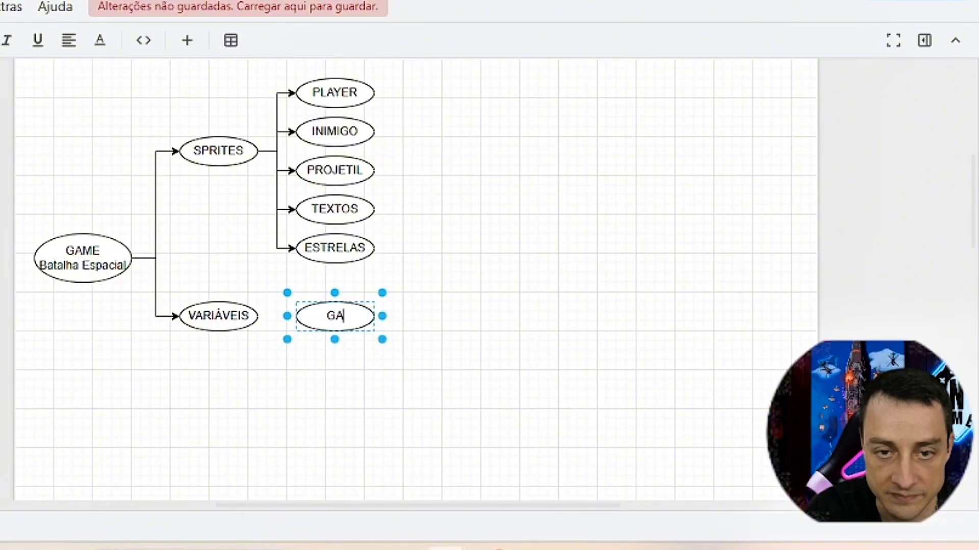
{"action": "type", "text": "ME OVER"}
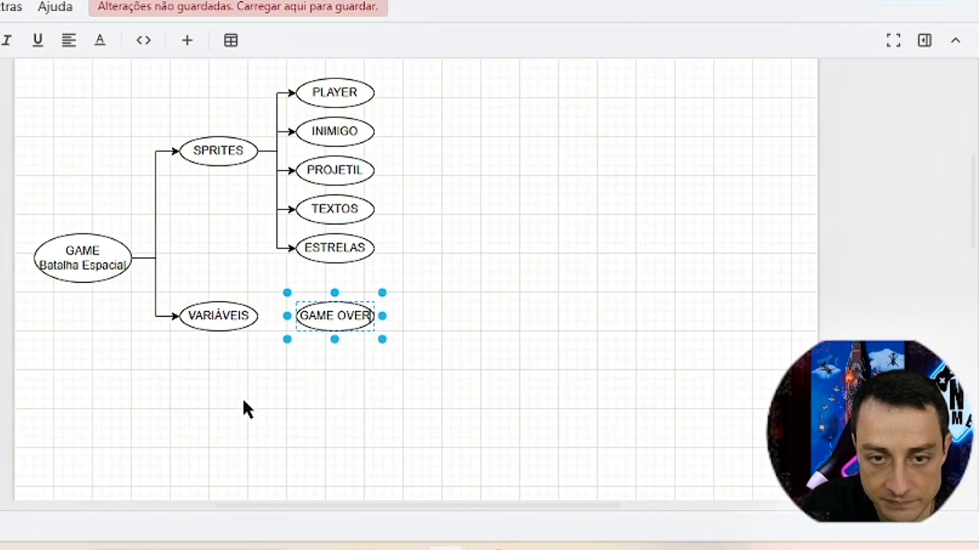
{"action": "left_click", "coordinate": [243, 400]}
Duplicate the GAME OVER ellipse, align the copy directly below it, and label the copy SCORE
{"action": "right_click", "coordinate": [336, 317]}
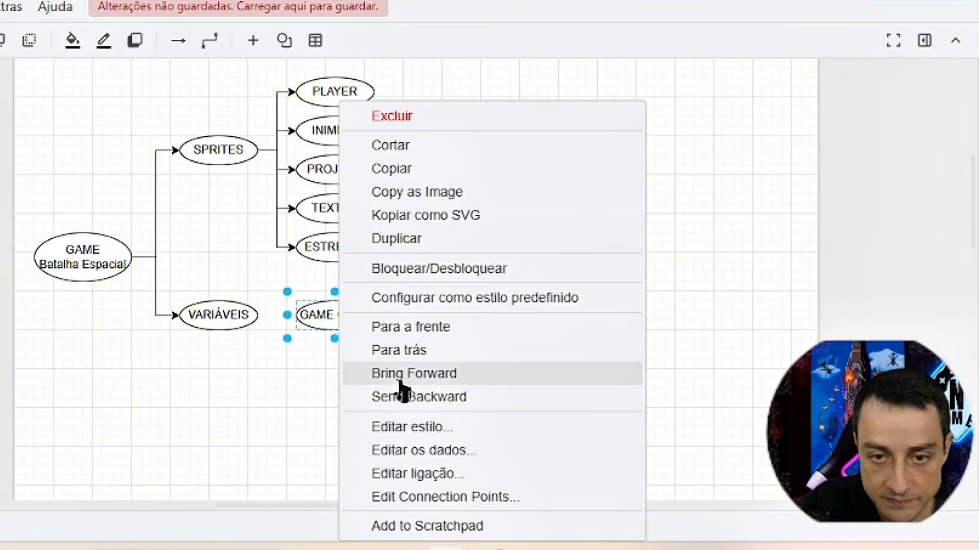
{"action": "left_click", "coordinate": [420, 243]}
{"action": "left_click_drag", "start_coordinate": [344, 312], "coordinate": [341, 358]}
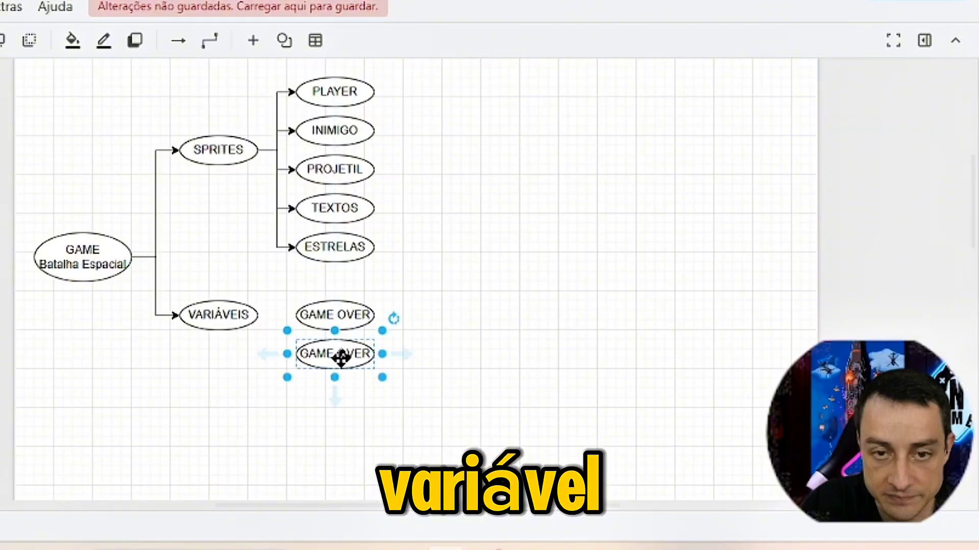
{"action": "double_click", "coordinate": [341, 352]}
{"action": "type", "text": "SCORE"}
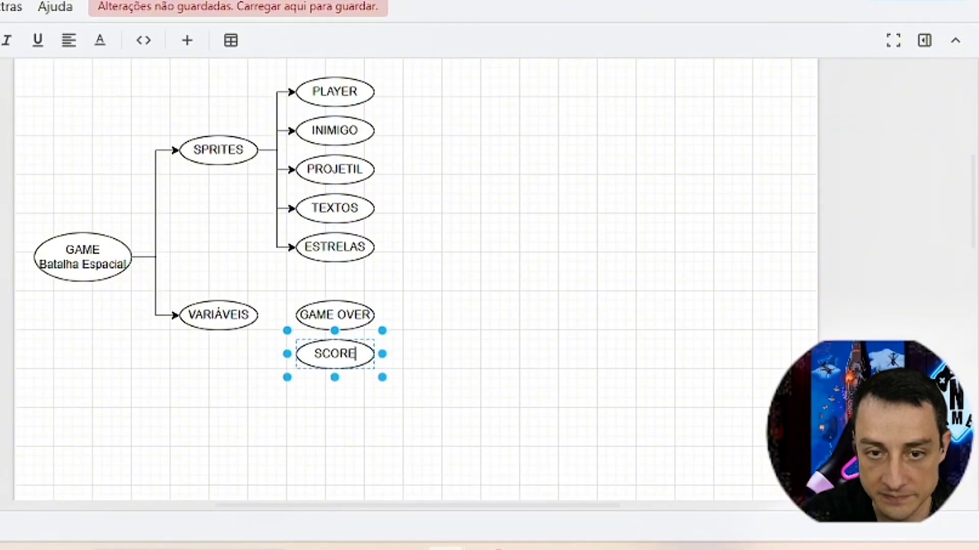
{"action": "left_click", "coordinate": [391, 377]}
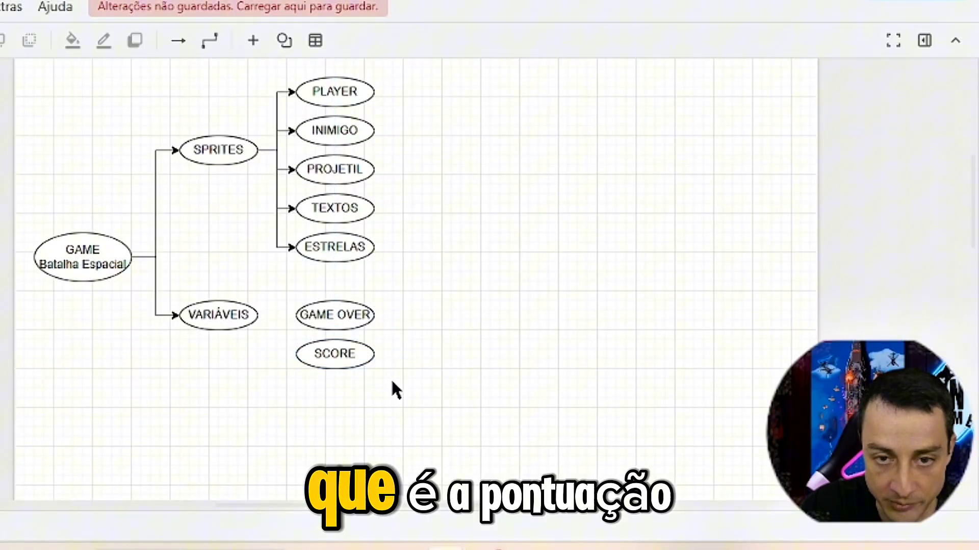
Duplicate the SCORE ellipse, align the copy directly below it, and label the copy RECORD
{"action": "right_click", "coordinate": [372, 358]}
{"action": "left_click", "coordinate": [474, 240]}
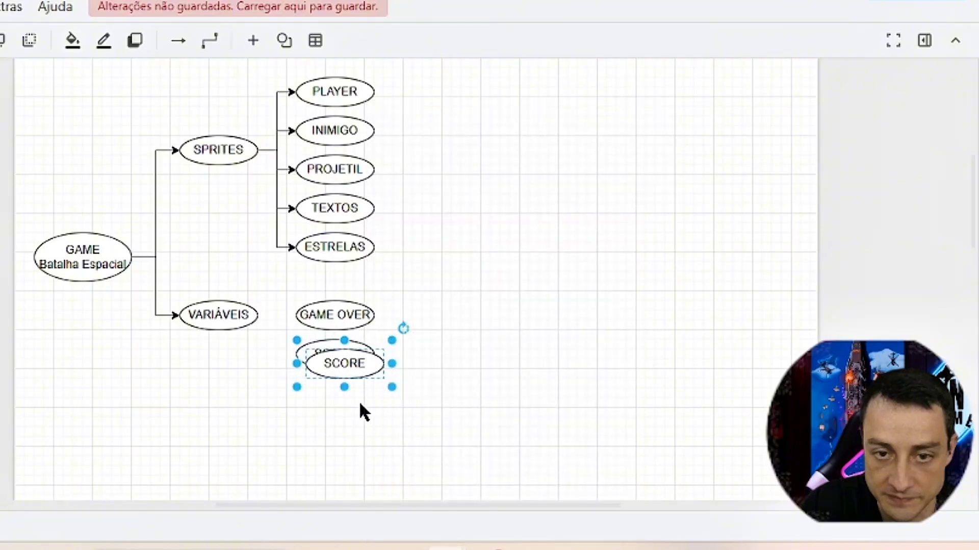
{"action": "left_click_drag", "start_coordinate": [353, 372], "coordinate": [345, 398]}
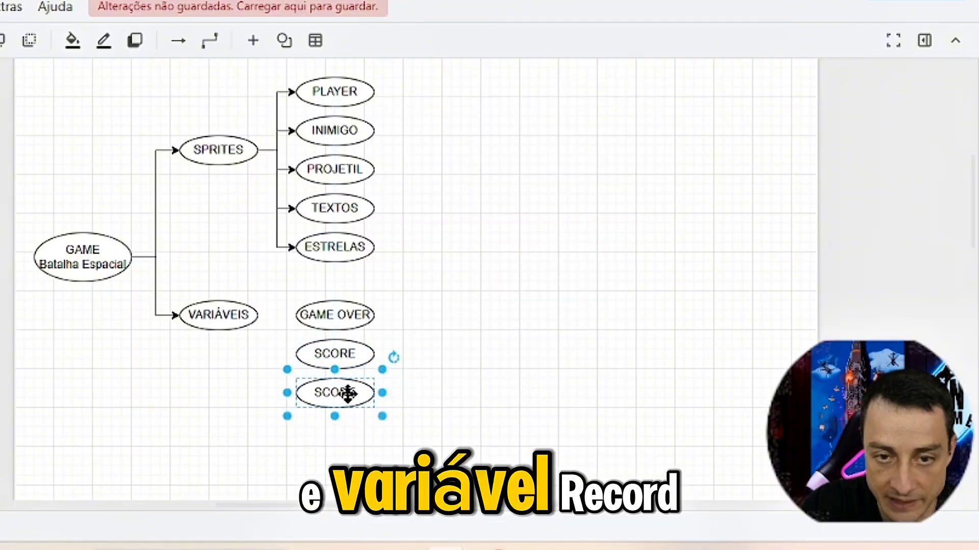
{"action": "double_click", "coordinate": [363, 394]}
{"action": "type", "text": "RECOR"}
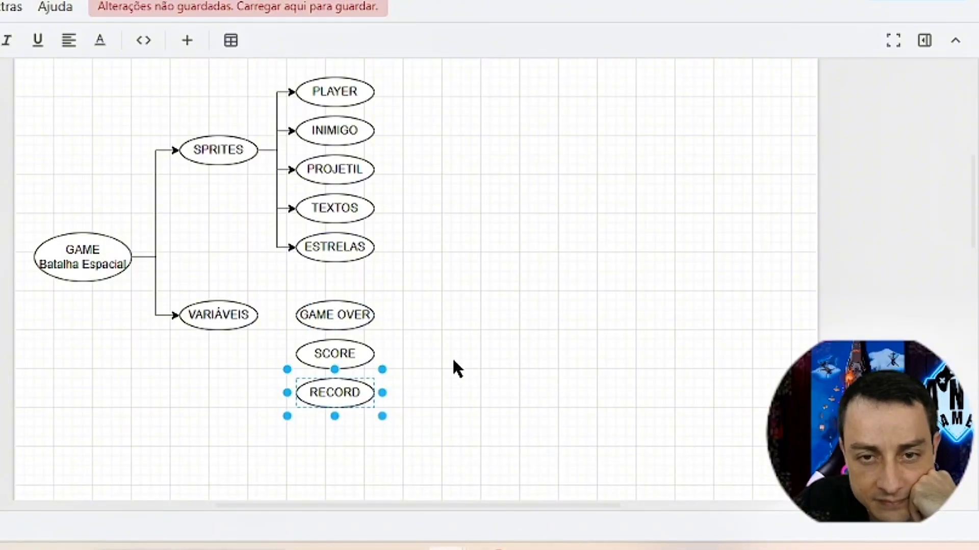
{"action": "left_click", "coordinate": [439, 339]}
Connect the VARIÁVEIS ellipse with arrows to the GAME OVER, SCORE and RECORD ellipses
{"action": "left_click", "coordinate": [357, 342]}
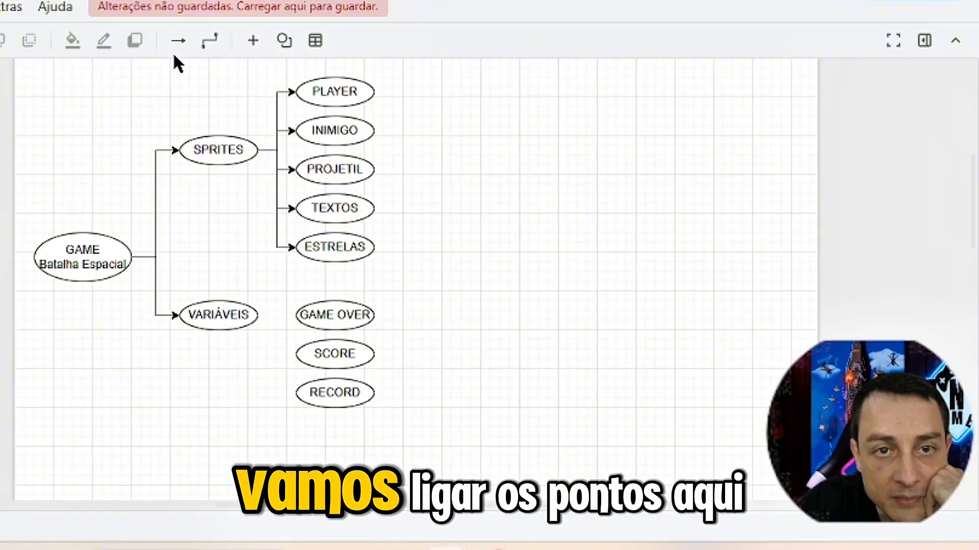
{"action": "left_click_drag", "start_coordinate": [257, 315], "coordinate": [294, 356]}
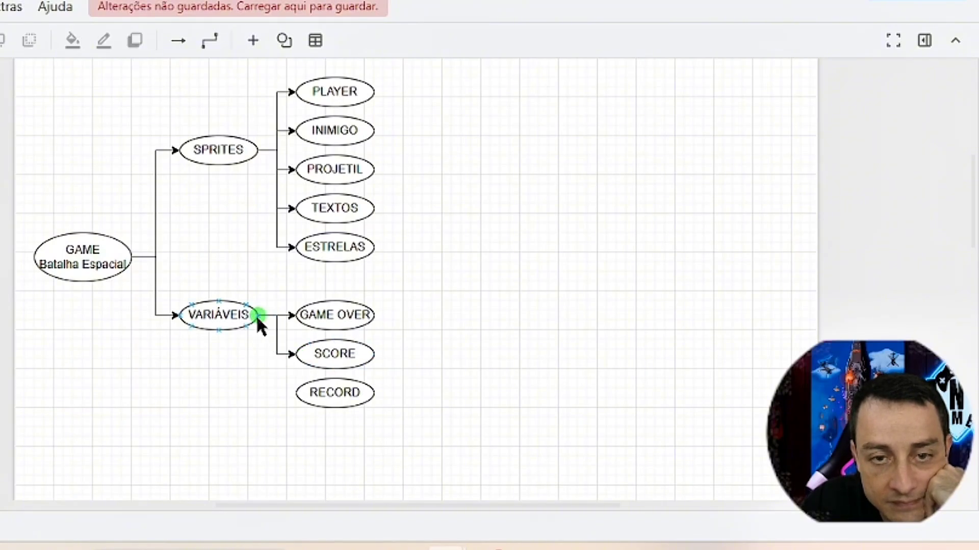
{"action": "left_click_drag", "start_coordinate": [257, 314], "coordinate": [291, 396]}
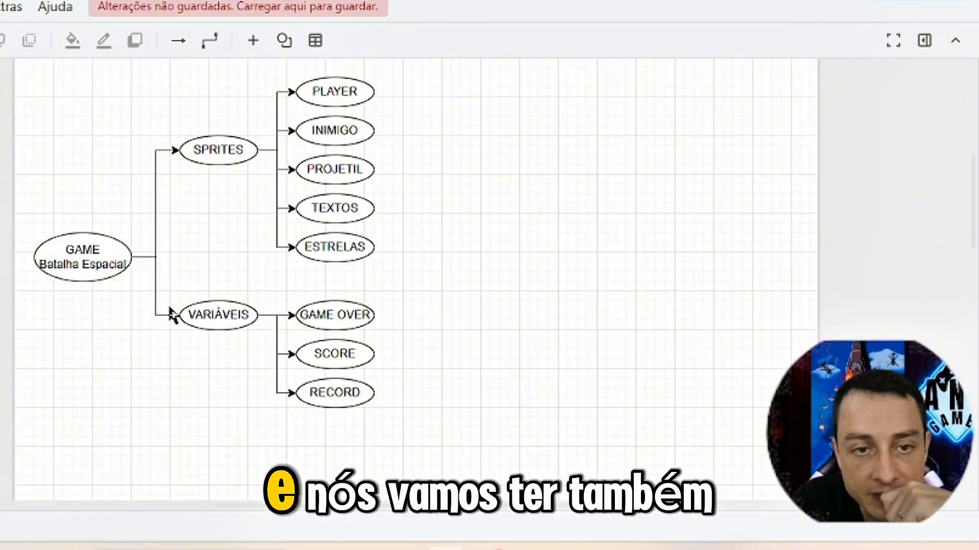
Duplicate the VARIÁVEIS ellipse below it as SONS and connect the GAME ellipse to it with an arrow
{"action": "right_click", "coordinate": [209, 321]}
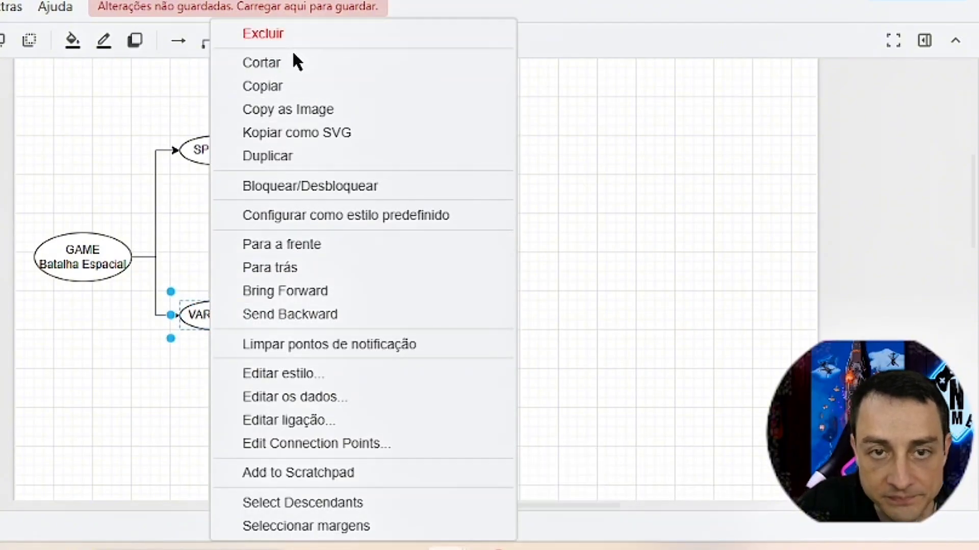
{"action": "left_click", "coordinate": [291, 156]}
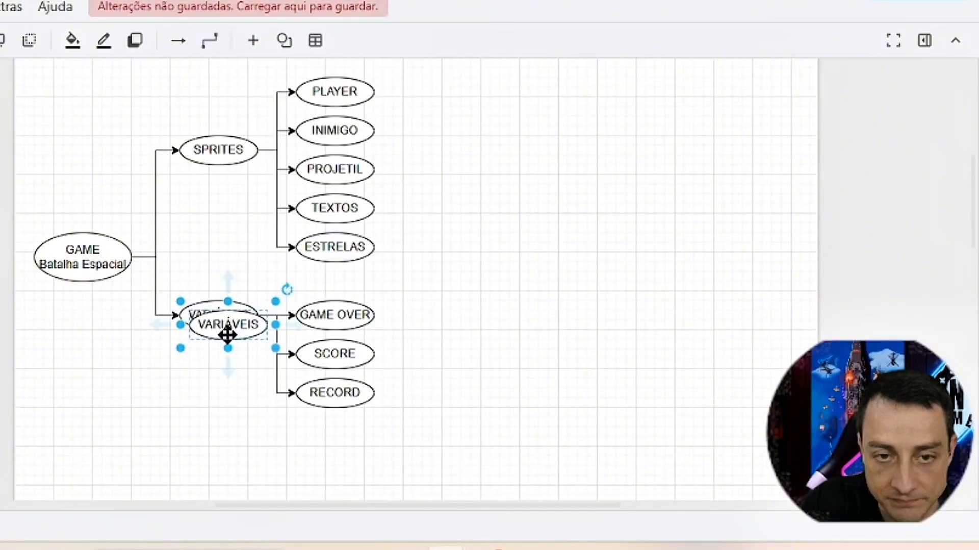
{"action": "left_click_drag", "start_coordinate": [228, 334], "coordinate": [211, 449]}
{"action": "double_click", "coordinate": [217, 448]}
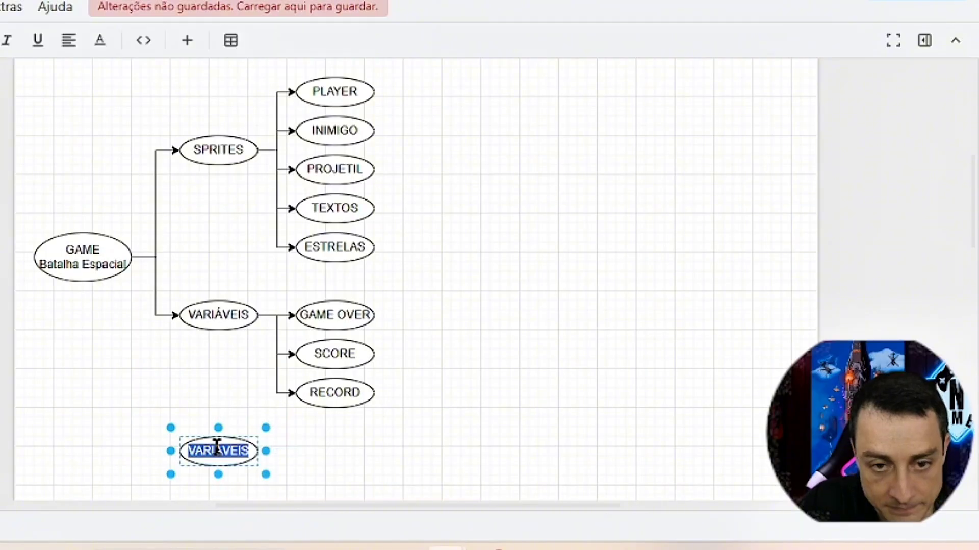
{"action": "type", "text": "SONS"}
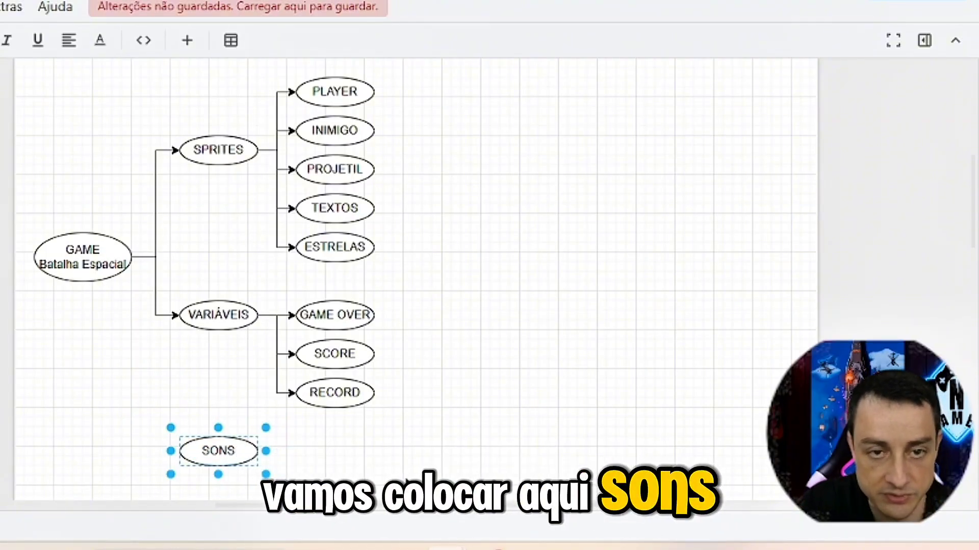
{"action": "left_click", "coordinate": [186, 288]}
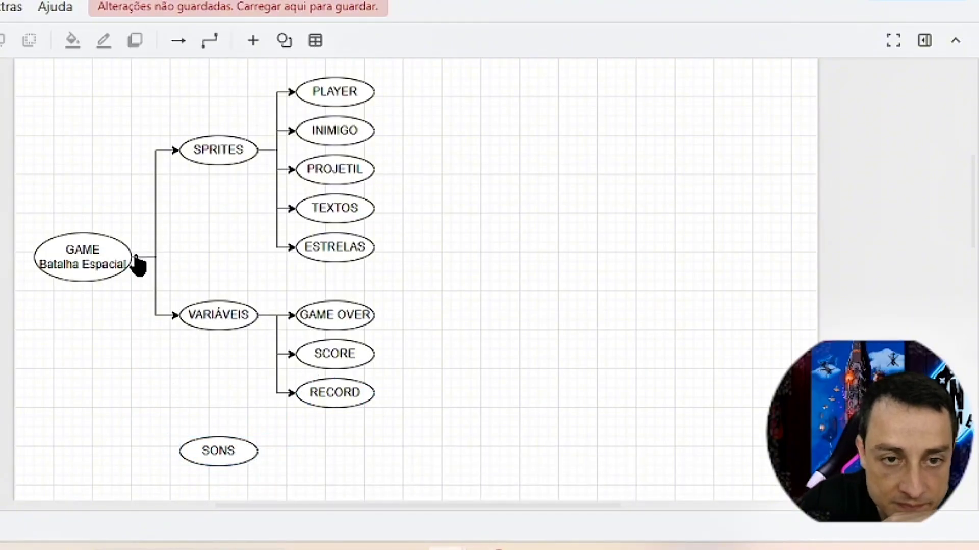
{"action": "left_click_drag", "start_coordinate": [154, 387], "coordinate": [180, 451]}
Make two copies of the RECORD ellipse and stack them to the right of the SONS ellipse
{"action": "left_click", "coordinate": [339, 392]}
{"action": "right_click", "coordinate": [343, 392]}
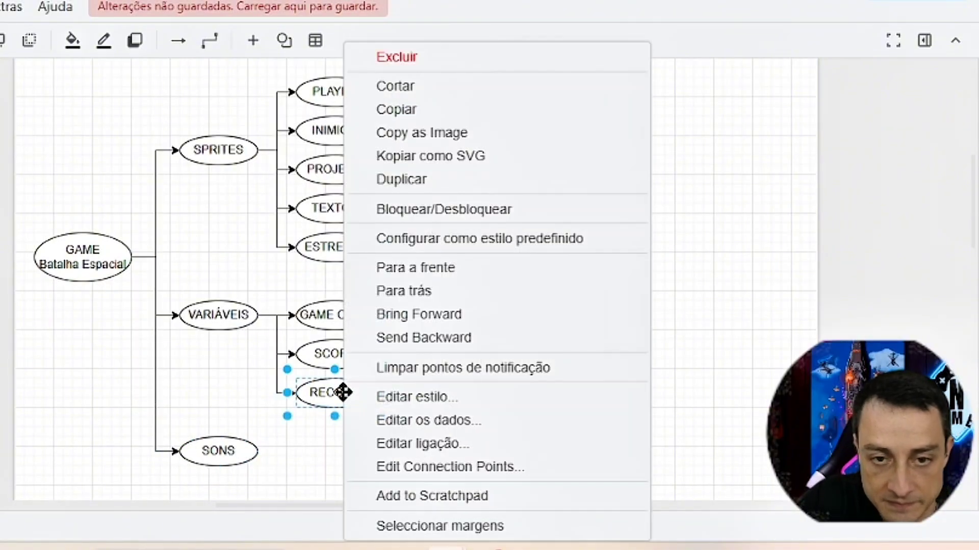
{"action": "left_click", "coordinate": [423, 180]}
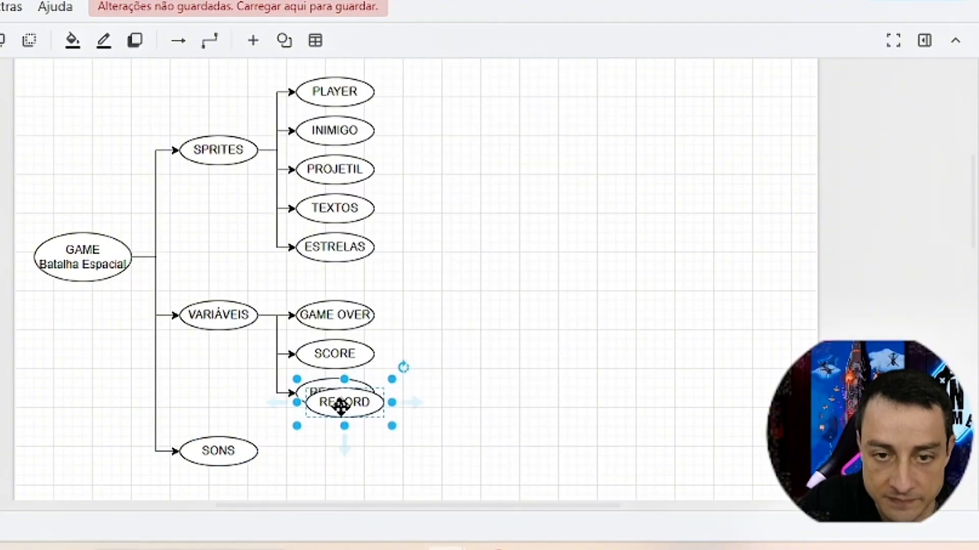
{"action": "left_click_drag", "start_coordinate": [340, 406], "coordinate": [325, 439]}
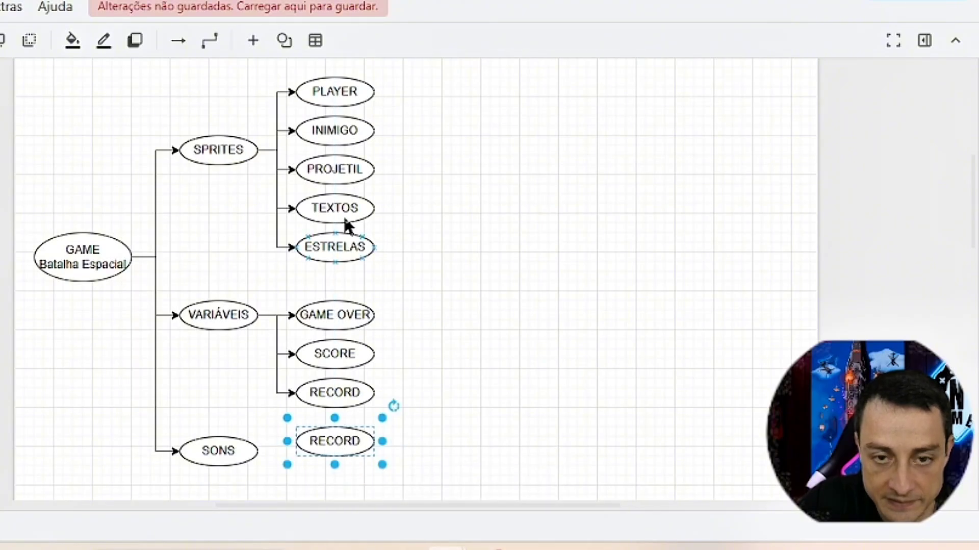
{"action": "right_click", "coordinate": [342, 443]}
{"action": "left_click", "coordinate": [426, 240]}
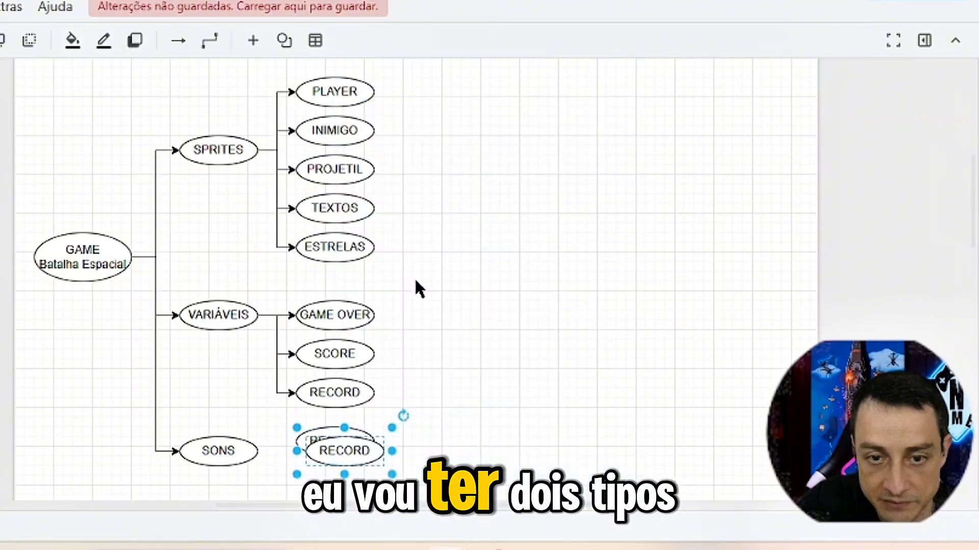
{"action": "left_click_drag", "start_coordinate": [358, 439], "coordinate": [348, 468]}
Label the two ellipses beside SONS as TRILHA and DISPARO and connect SONS to both with arrows
{"action": "double_click", "coordinate": [344, 437]}
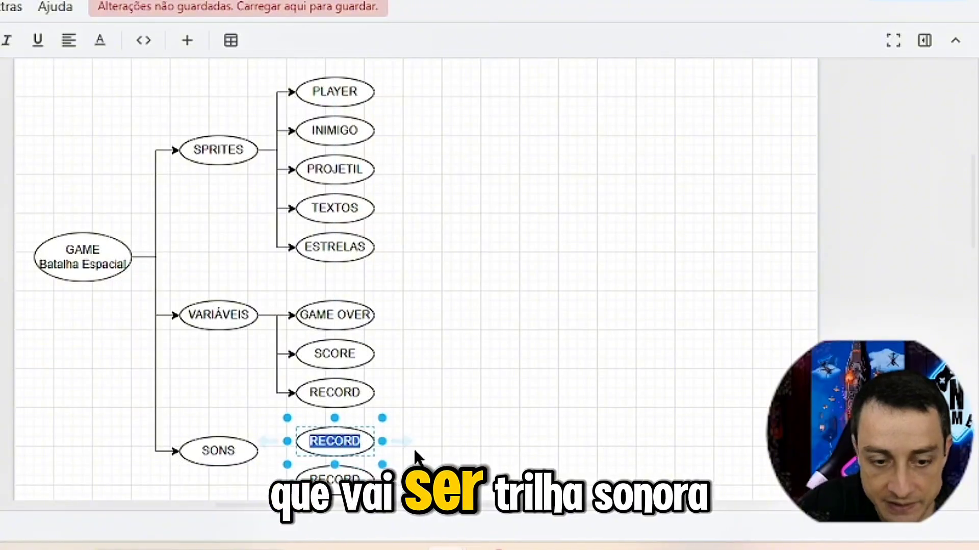
{"action": "type", "text": "TRILHA"}
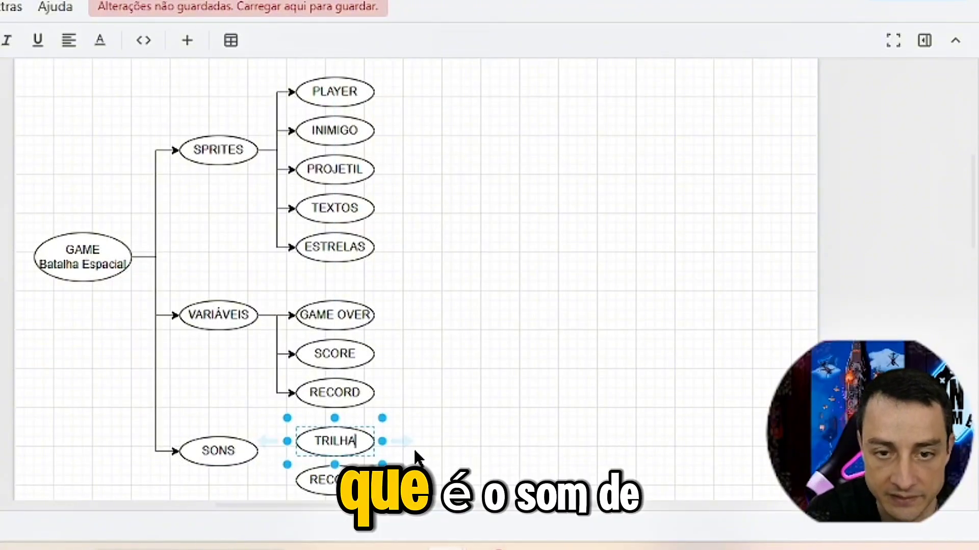
{"action": "left_click", "coordinate": [341, 477]}
{"action": "double_click", "coordinate": [341, 477]}
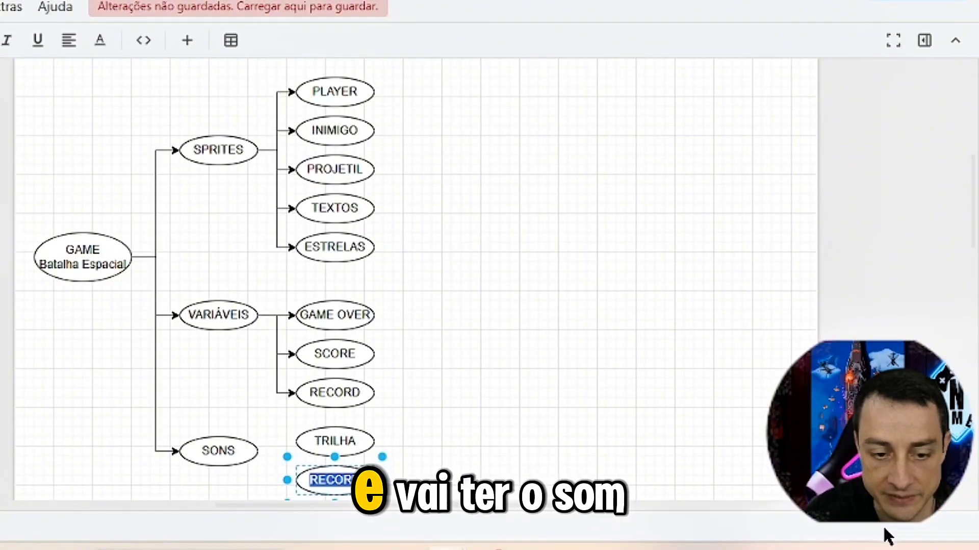
{"action": "type", "text": "DISPARO"}
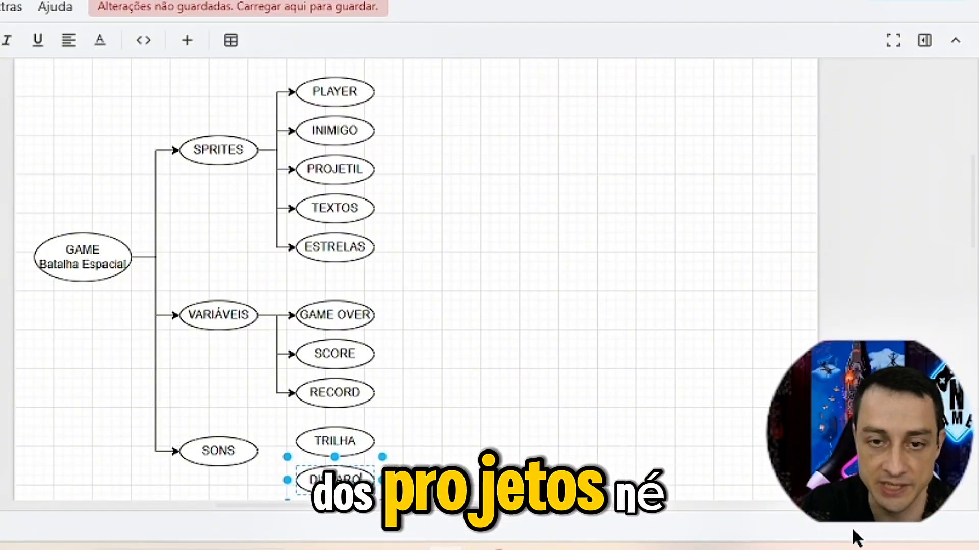
{"action": "left_click", "coordinate": [109, 133]}
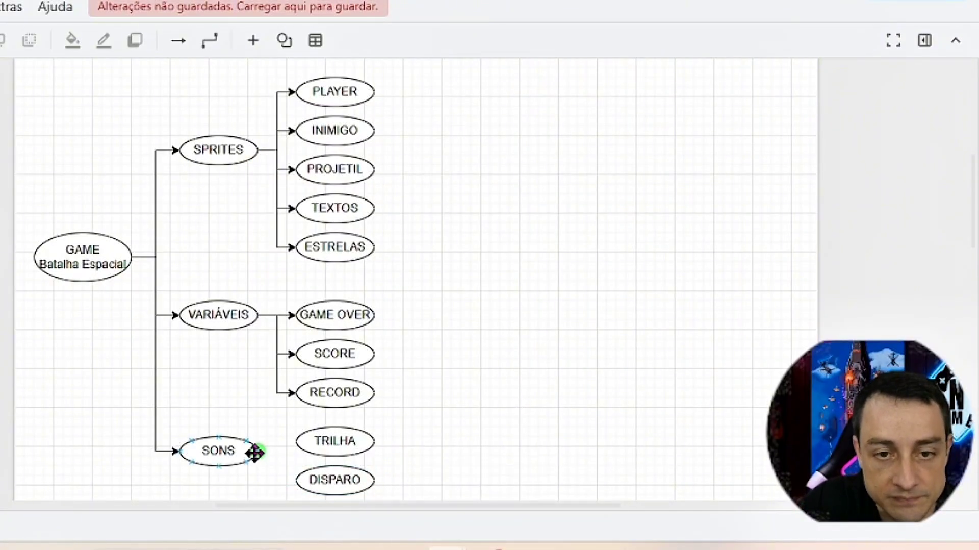
{"action": "left_click_drag", "start_coordinate": [264, 451], "coordinate": [295, 479]}
{"action": "left_click", "coordinate": [264, 471]}
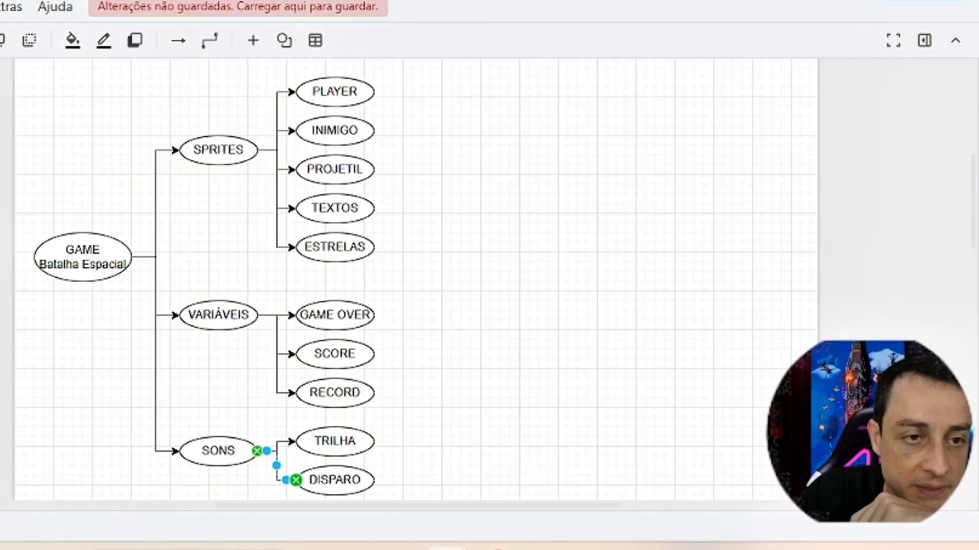
Create a slightly smaller copy of the PLAYER ellipse to its right, labelled SCRIPT
{"action": "left_click", "coordinate": [357, 92]}
{"action": "right_click", "coordinate": [355, 92]}
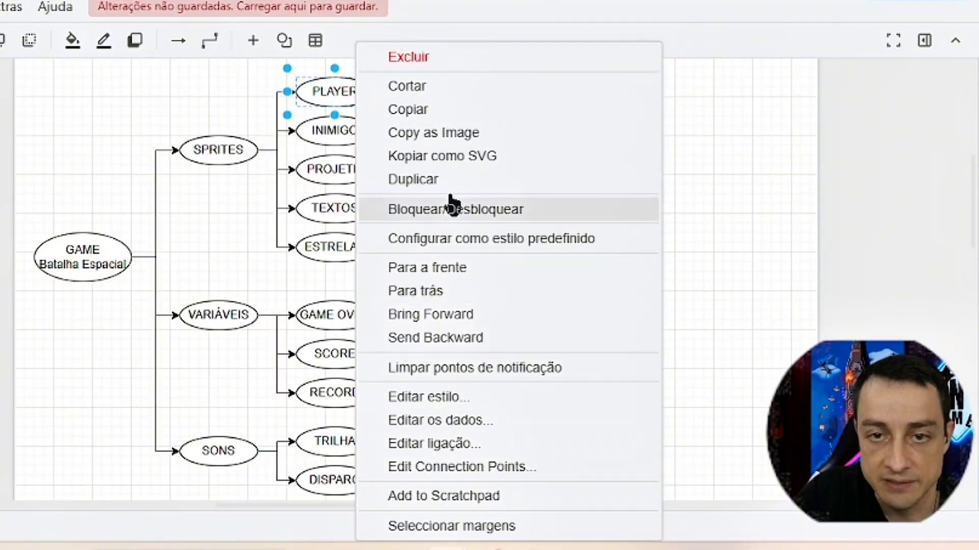
{"action": "key", "text": "Escape"}
{"action": "left_click_drag", "start_coordinate": [338, 96], "coordinate": [451, 92]}
{"action": "double_click", "coordinate": [460, 91]}
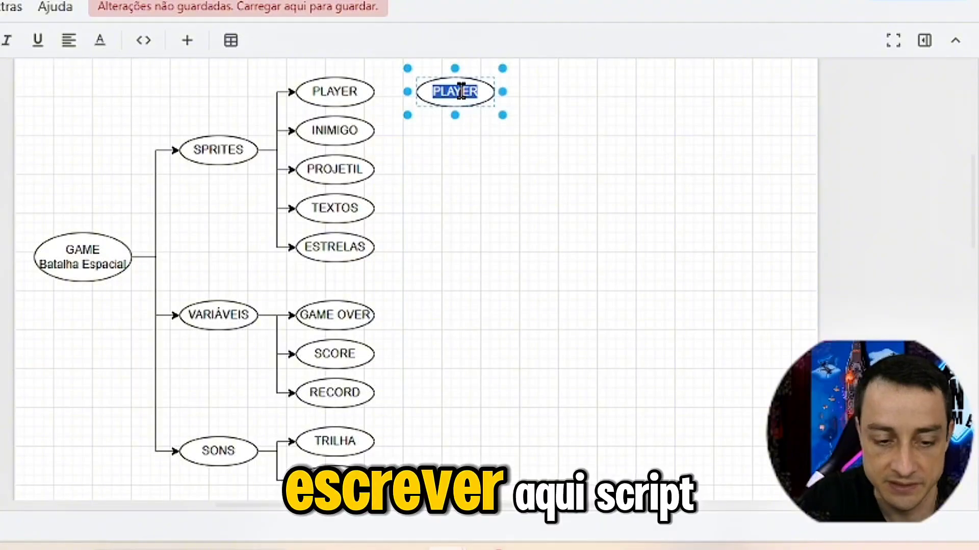
{"action": "type", "text": "SCRIPT"}
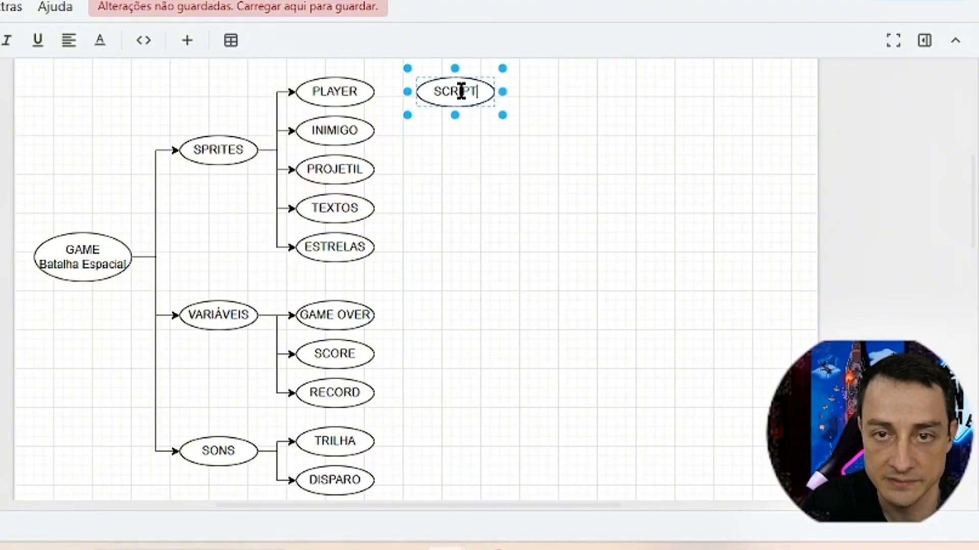
{"action": "left_click", "coordinate": [474, 123]}
{"action": "left_click", "coordinate": [472, 102]}
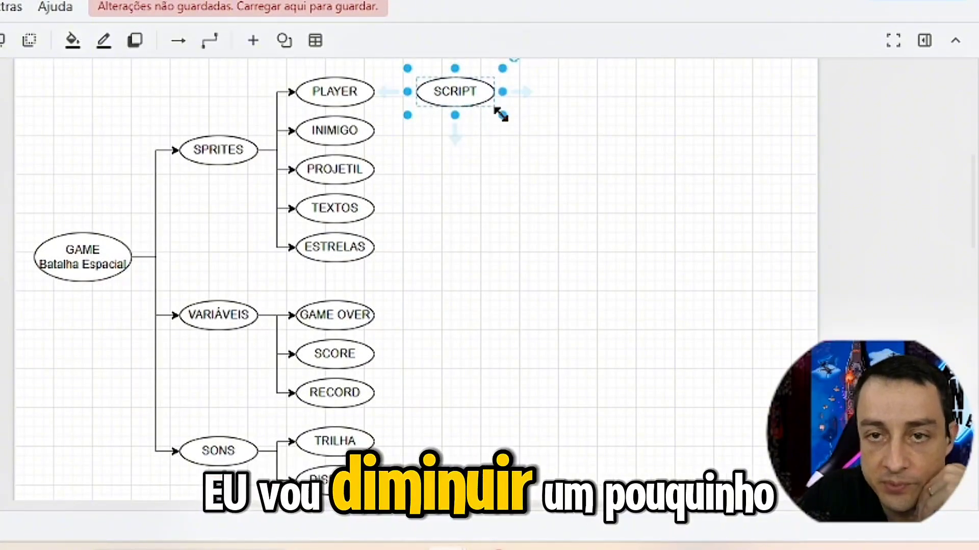
{"action": "left_click_drag", "start_coordinate": [501, 114], "coordinate": [464, 93]}
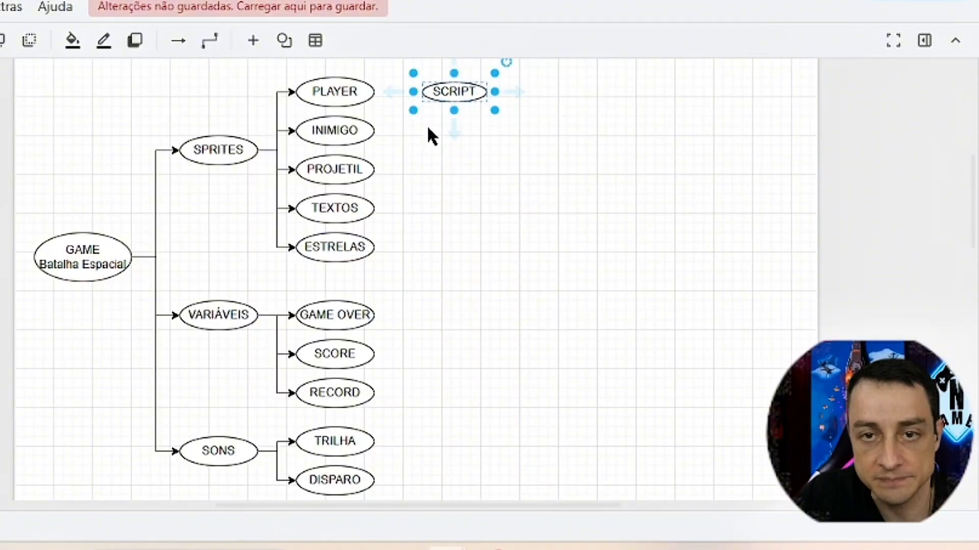
Duplicate the SCRIPT ellipse three times, aligning the copies beside INIMIGO, PROJETIL and ESTRELAS
{"action": "right_click", "coordinate": [466, 93]}
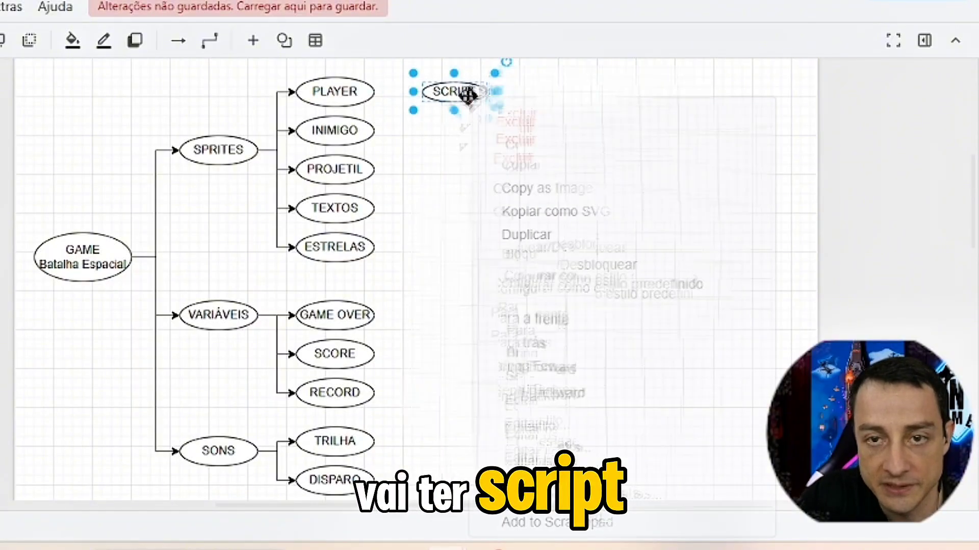
{"action": "left_click", "coordinate": [542, 235]}
{"action": "left_click_drag", "start_coordinate": [465, 100], "coordinate": [463, 167]}
{"action": "right_click", "coordinate": [464, 131]}
{"action": "left_click", "coordinate": [532, 238]}
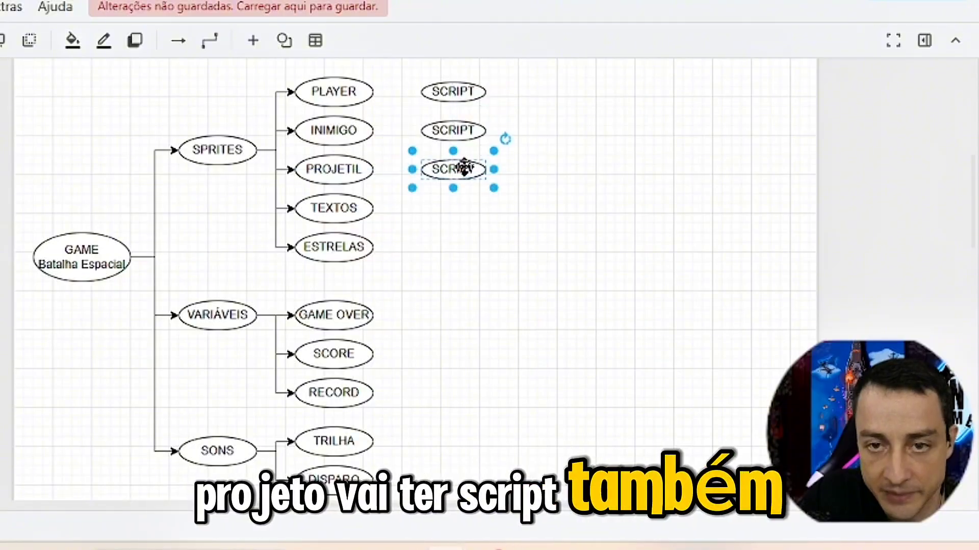
{"action": "right_click", "coordinate": [462, 168]}
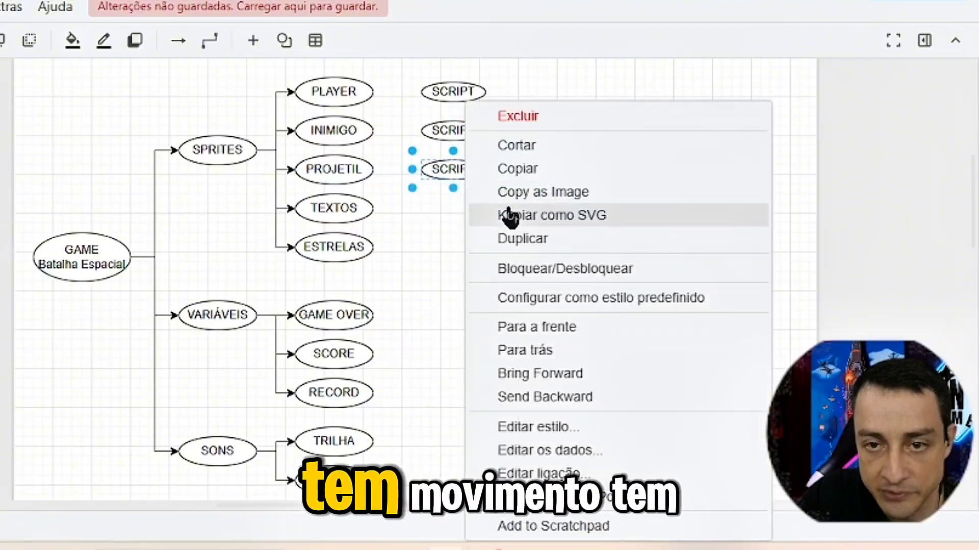
{"action": "left_click", "coordinate": [535, 244]}
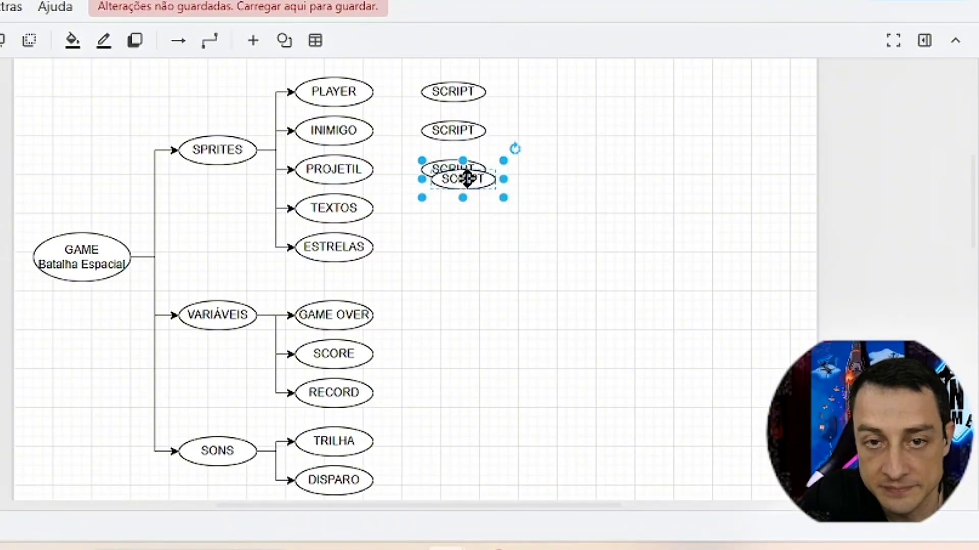
{"action": "left_click_drag", "start_coordinate": [467, 178], "coordinate": [457, 249]}
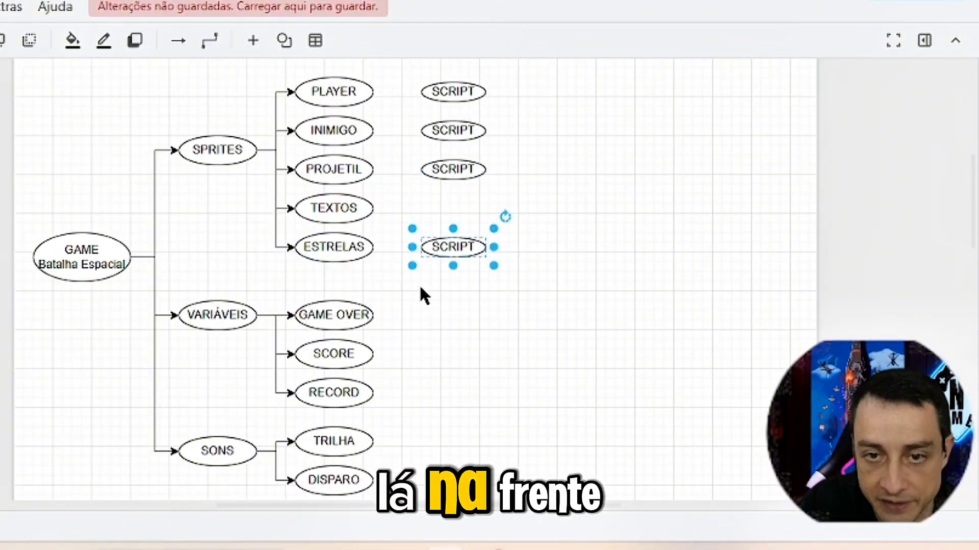
{"action": "right_click", "coordinate": [455, 247]}
{"action": "left_click", "coordinate": [509, 250]}
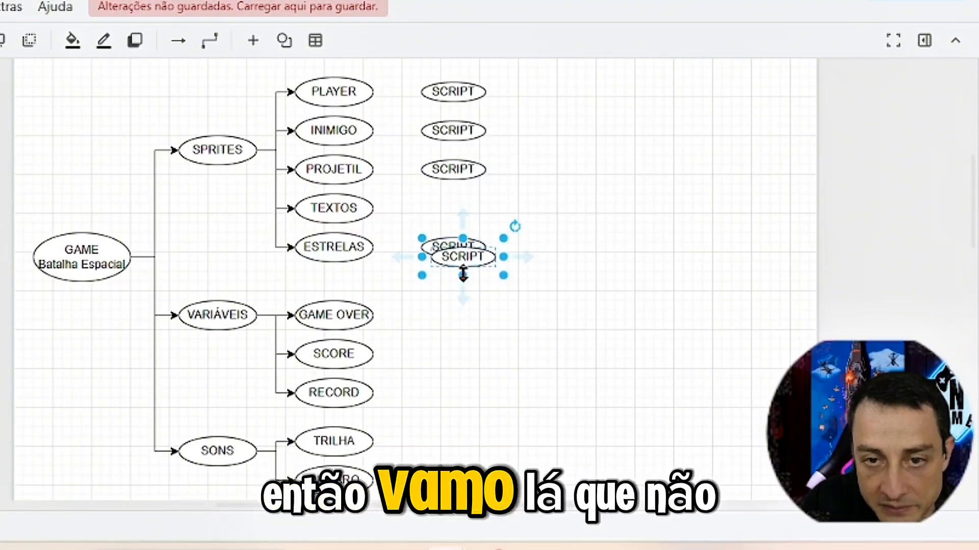
{"action": "left_click_drag", "start_coordinate": [463, 257], "coordinate": [473, 354]}
{"action": "key", "text": "Delete"}
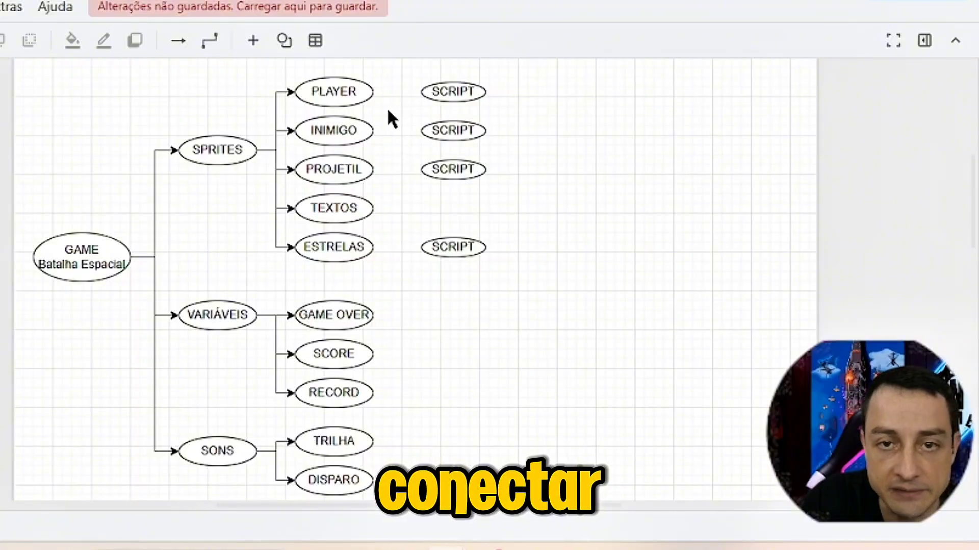
Connect the PLAYER, INIMIGO, PROJETIL and ESTRELAS ellipses with arrows to their own SCRIPT ellipses
{"action": "mouse_move", "coordinate": [374, 93]}
{"action": "left_click_drag", "start_coordinate": [374, 93], "coordinate": [422, 93]}
{"action": "left_click_drag", "start_coordinate": [381, 132], "coordinate": [424, 131]}
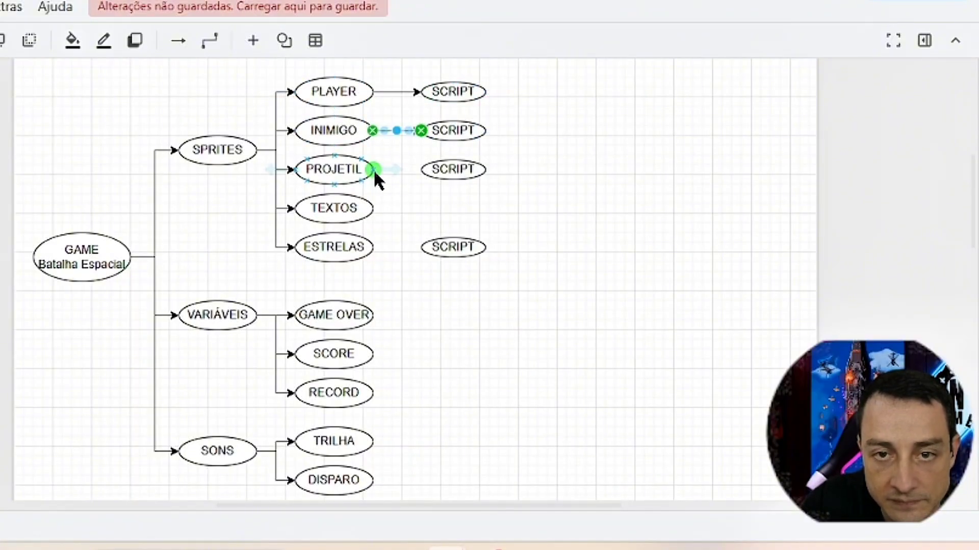
{"action": "left_click_drag", "start_coordinate": [417, 172], "coordinate": [421, 169]}
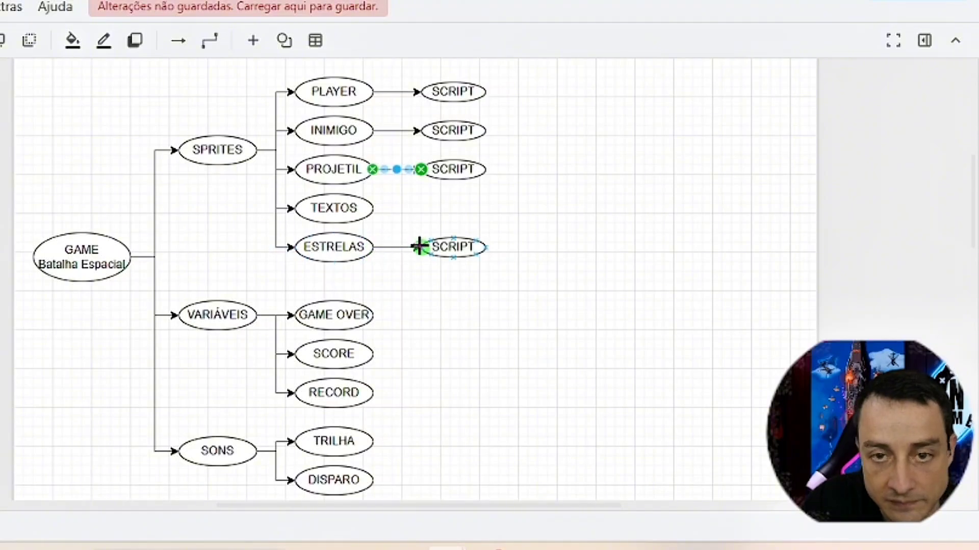
{"action": "left_click_drag", "start_coordinate": [419, 247], "coordinate": [421, 247]}
{"action": "left_click", "coordinate": [454, 206]}
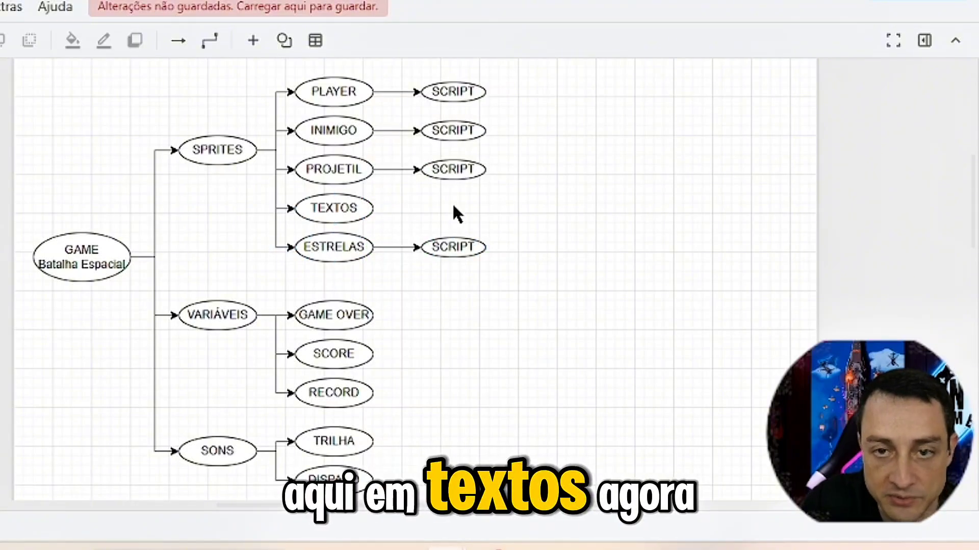
Duplicate the TEXTOS ellipse, place the copy to the right of the SCRIPT column level with PROJETIL, and label it GAME OVER
{"action": "left_click", "coordinate": [343, 214]}
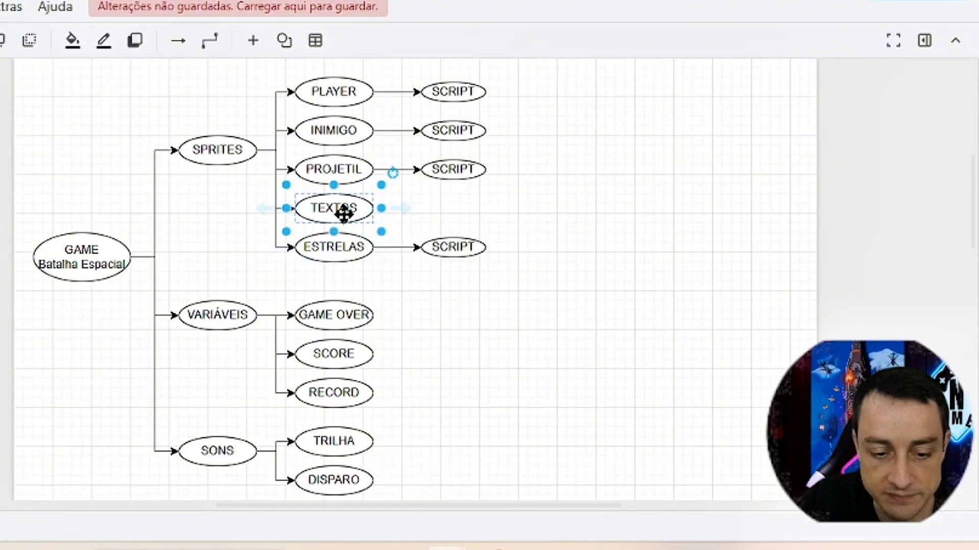
{"action": "right_click", "coordinate": [339, 216]}
{"action": "left_click", "coordinate": [438, 178]}
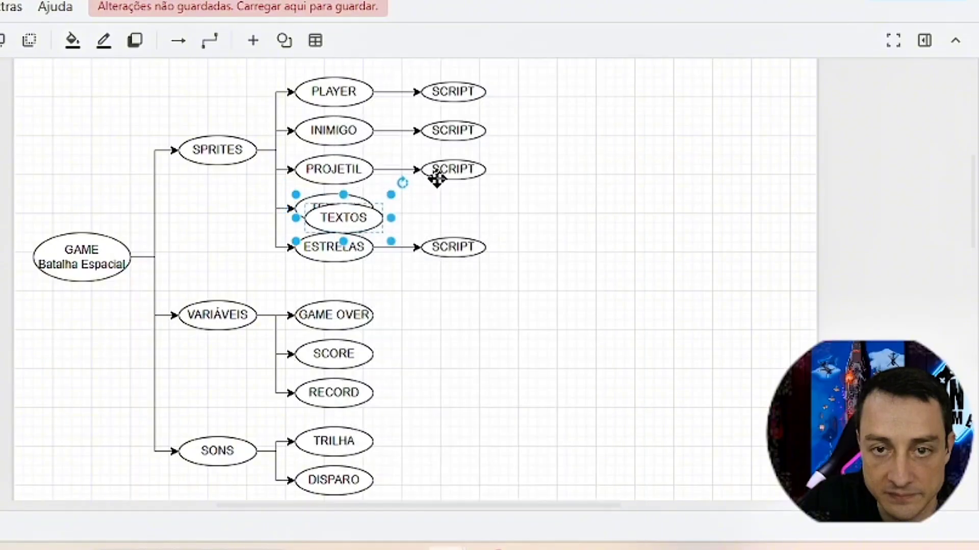
{"action": "left_click_drag", "start_coordinate": [356, 217], "coordinate": [593, 171]}
{"action": "double_click", "coordinate": [601, 175]}
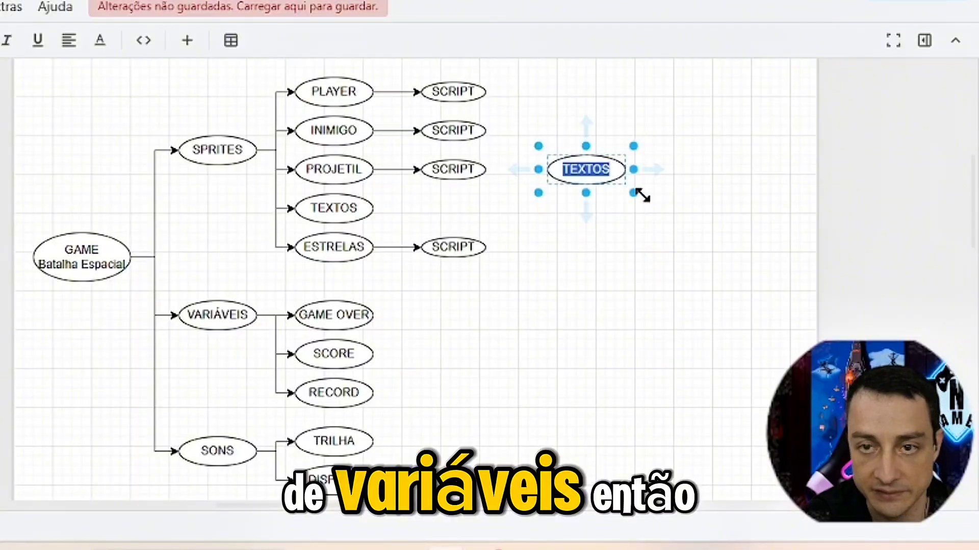
{"action": "type", "text": "GAME OVER"}
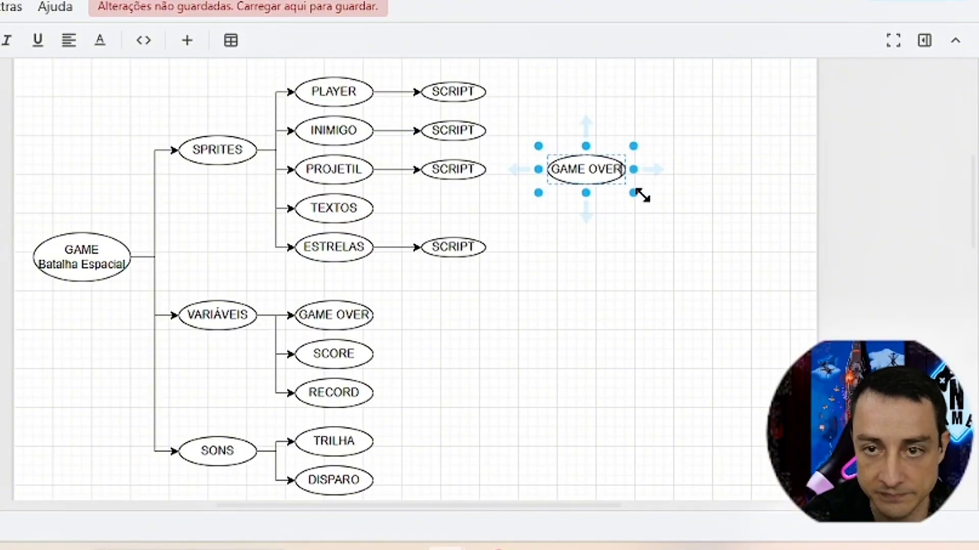
{"action": "right_click", "coordinate": [595, 186]}
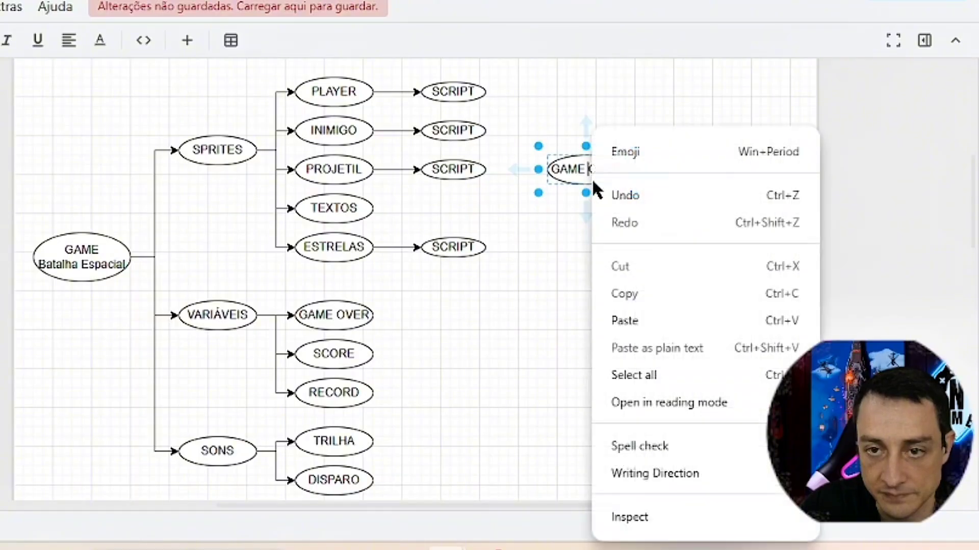
{"action": "left_click", "coordinate": [554, 293]}
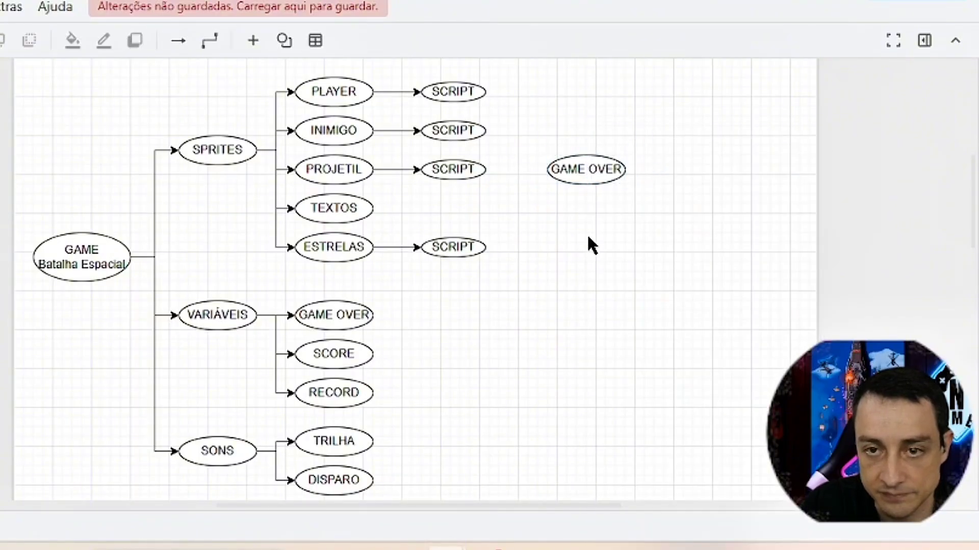
Duplicate the new GAME OVER ellipse directly below itself, level with TEXTOS, and label the copy SCORE
{"action": "right_click", "coordinate": [605, 170]}
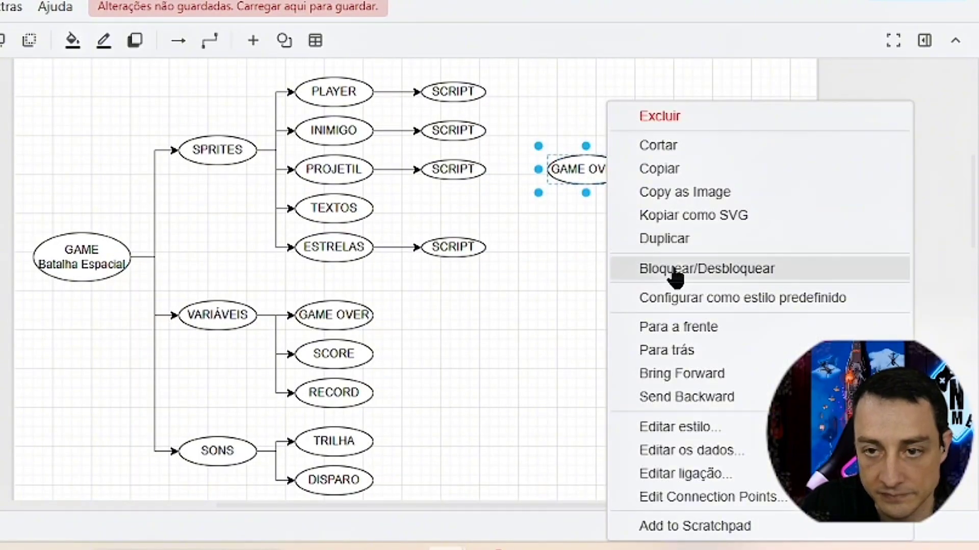
{"action": "left_click", "coordinate": [678, 239]}
{"action": "left_click_drag", "start_coordinate": [595, 182], "coordinate": [585, 216]}
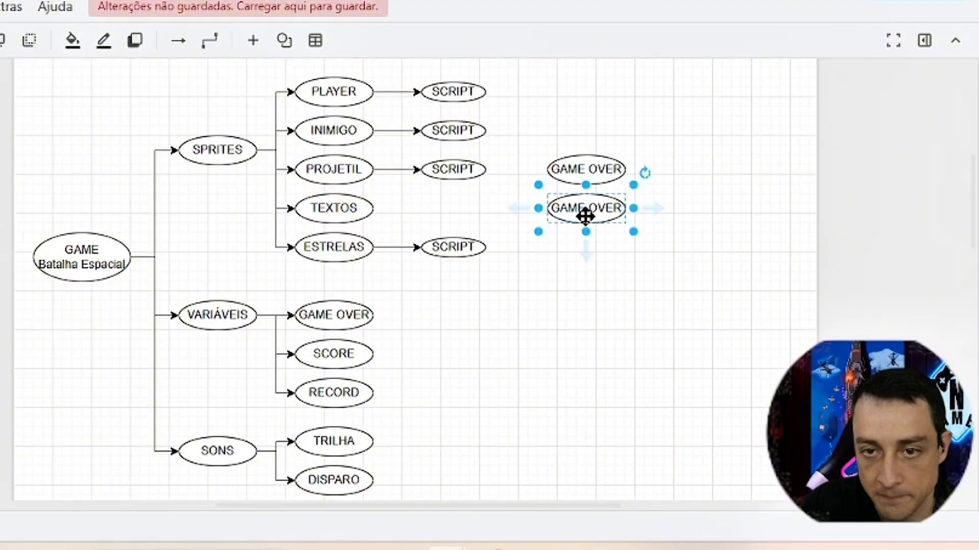
{"action": "double_click", "coordinate": [593, 208]}
{"action": "type", "text": "SCORE"}
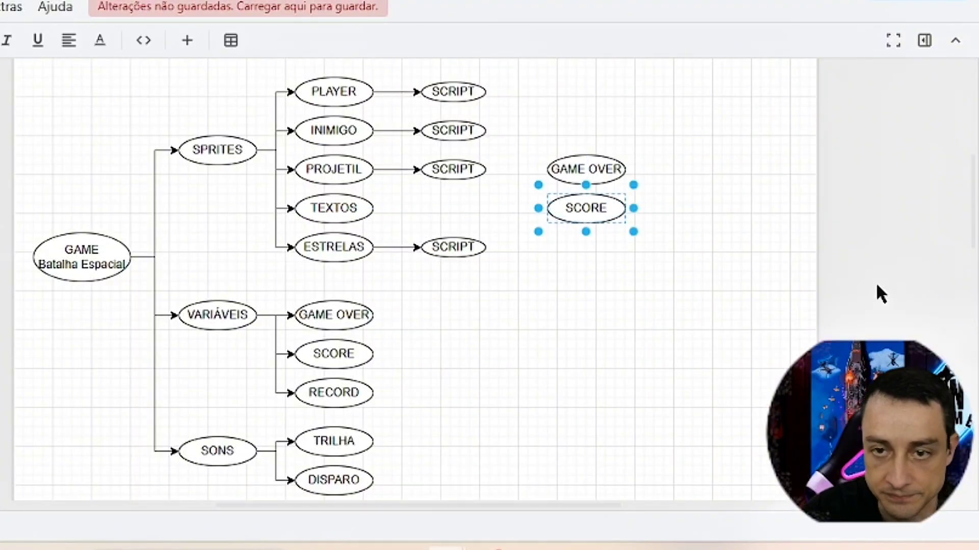
{"action": "left_click", "coordinate": [575, 259]}
Duplicate the new SCORE ellipse directly below itself, level with ESTRELAS, and label the copy RECORD
{"action": "right_click", "coordinate": [586, 207]}
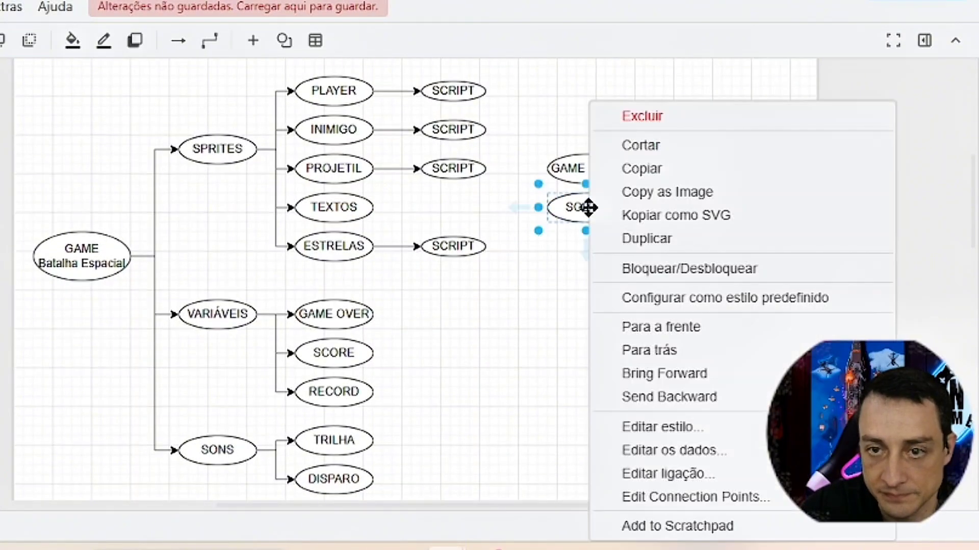
{"action": "left_click", "coordinate": [629, 255]}
{"action": "mouse_move", "coordinate": [605, 231]}
{"action": "left_mouse_down"}
{"action": "mouse_move", "coordinate": [598, 258]}
{"action": "mouse_move", "coordinate": [602, 249]}
{"action": "left_mouse_up"}
{"action": "double_click", "coordinate": [601, 248]}
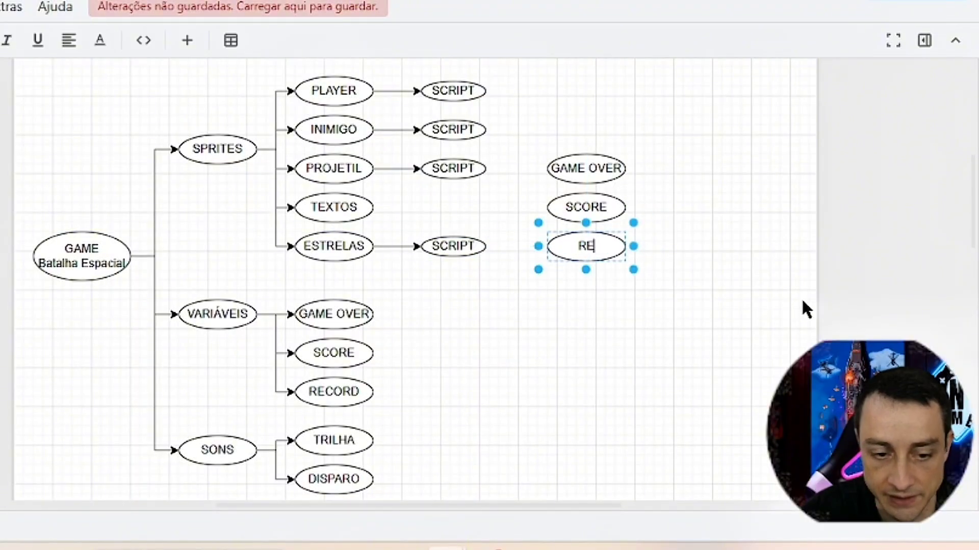
{"action": "type", "text": "RECOR"}
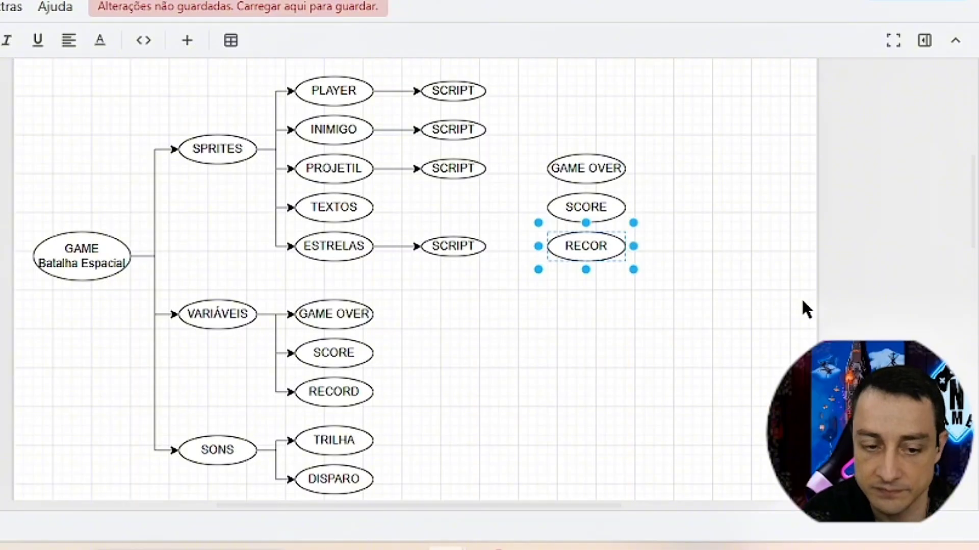
{"action": "type", "text": "D"}
{"action": "left_click", "coordinate": [627, 322]}
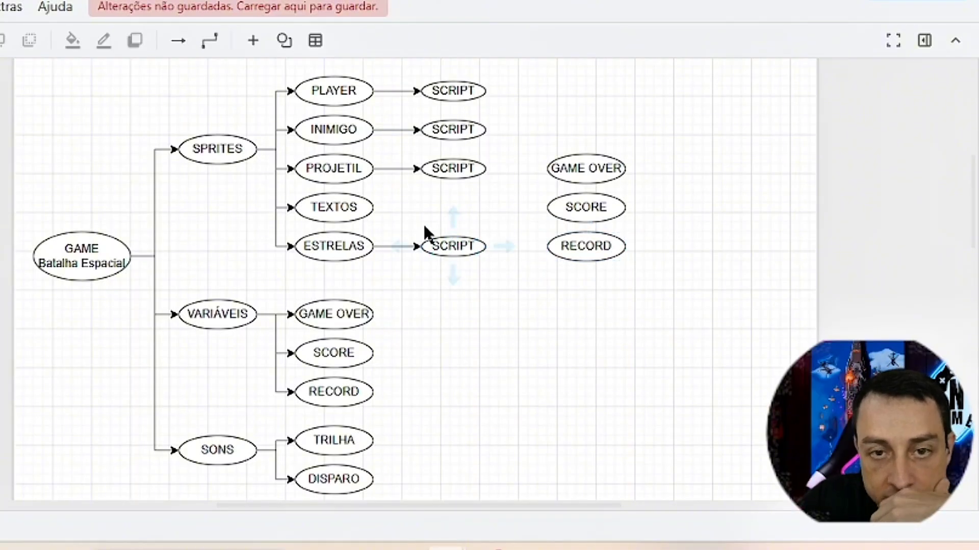
Connect the TEXTOS ellipse with arrows to the GAME OVER, SCORE and RECORD ellipses in the column beyond the scripts
{"action": "left_click", "coordinate": [371, 207]}
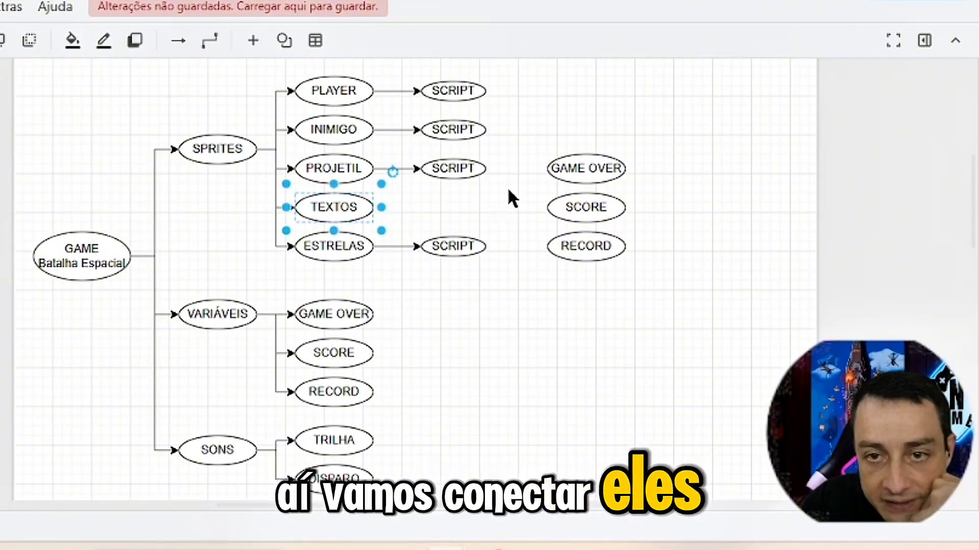
{"action": "left_click", "coordinate": [449, 223]}
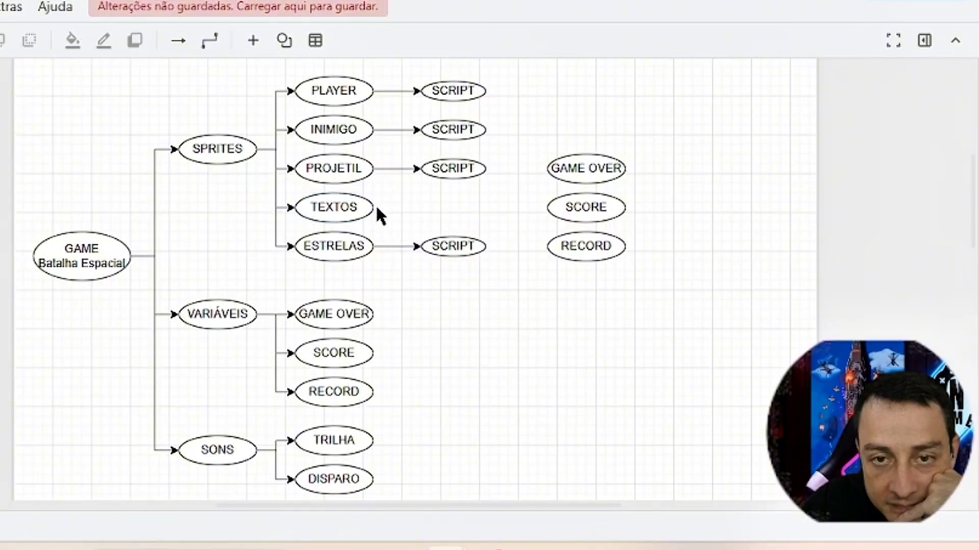
{"action": "left_click_drag", "start_coordinate": [372, 205], "coordinate": [547, 168]}
{"action": "left_click", "coordinate": [406, 223]}
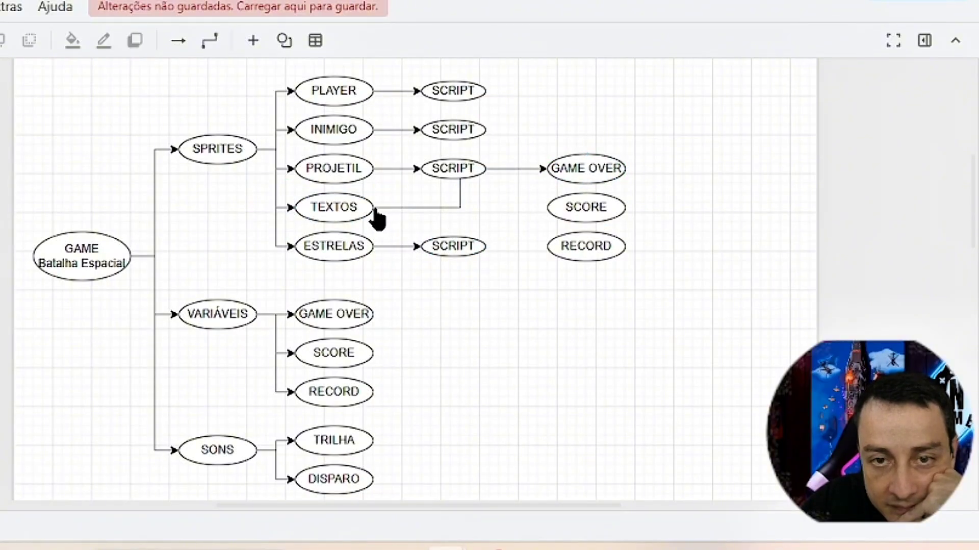
{"action": "left_click_drag", "start_coordinate": [378, 207], "coordinate": [546, 207]}
{"action": "left_click", "coordinate": [401, 238]}
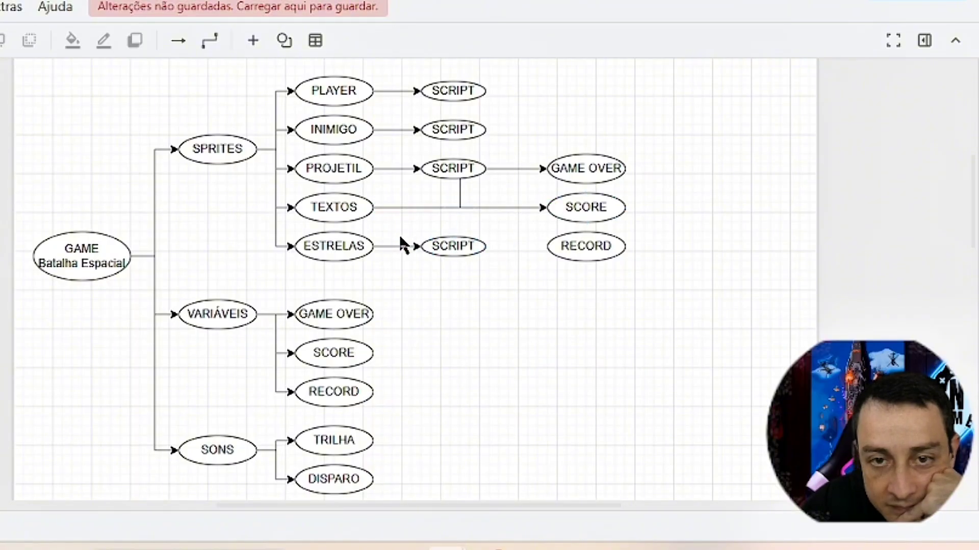
{"action": "left_click_drag", "start_coordinate": [372, 207], "coordinate": [541, 246]}
Reroute the TEXTOS connectors to GAME OVER and RECORD so they branch just before the text ellipses, clear of the SCRIPT column
{"action": "left_click_drag", "start_coordinate": [462, 194], "coordinate": [518, 206]}
{"action": "left_click_drag", "start_coordinate": [463, 221], "coordinate": [517, 225]}
{"action": "left_click", "coordinate": [544, 312]}
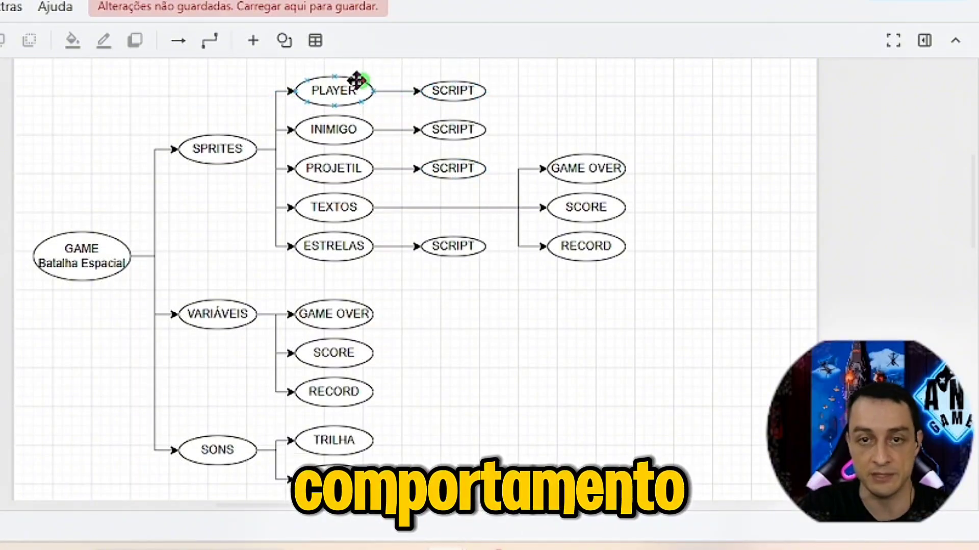
{"action": "left_click", "coordinate": [318, 104]}
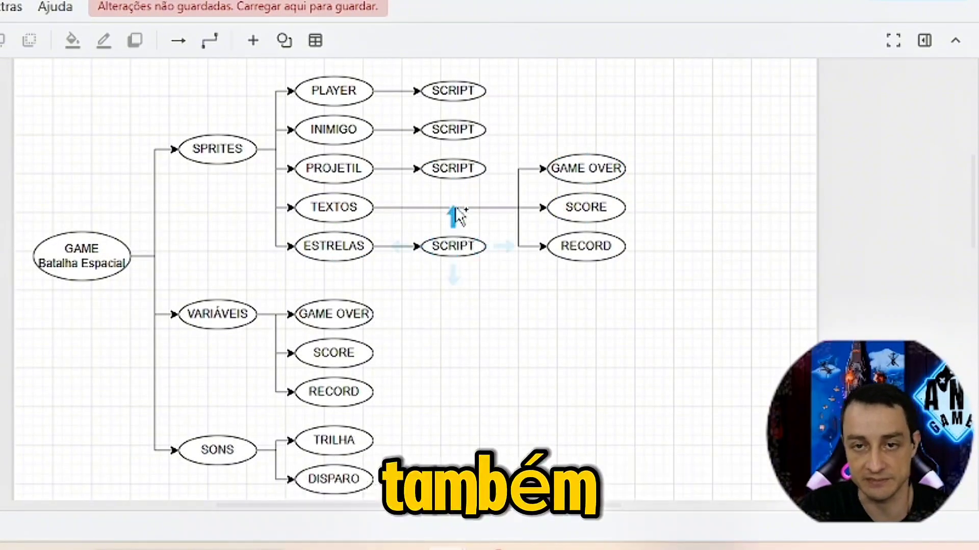
Duplicate PROJETIL's SCRIPT ellipse three times, placing one copy to the right of each of the GAME OVER, SCORE and RECORD texts
{"action": "left_click", "coordinate": [454, 170]}
{"action": "right_click", "coordinate": [454, 169]}
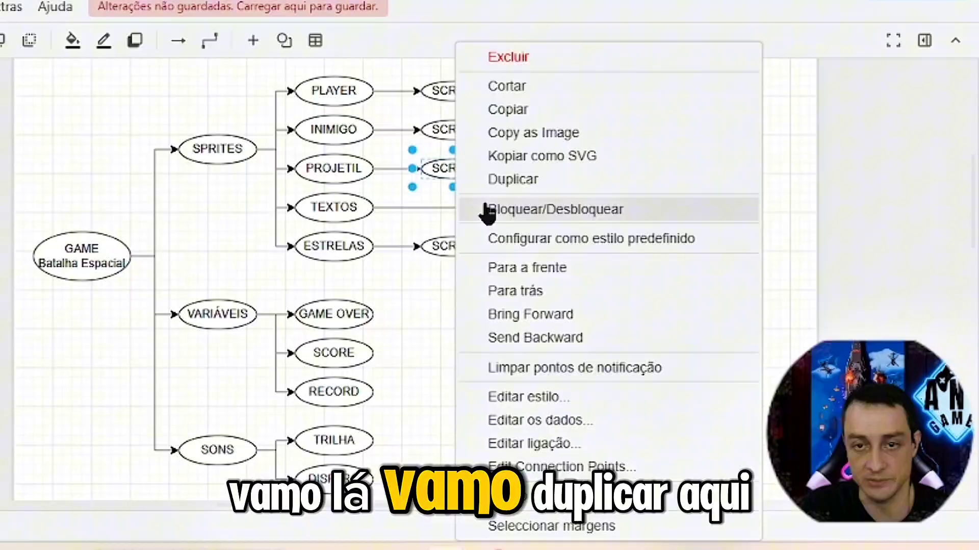
{"action": "left_click", "coordinate": [513, 179]}
{"action": "left_click_drag", "start_coordinate": [464, 176], "coordinate": [694, 173]}
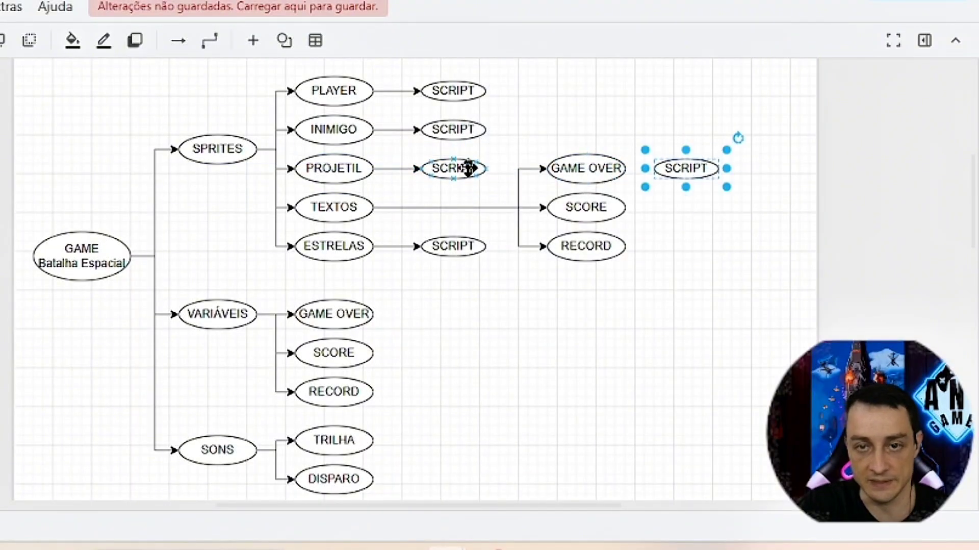
{"action": "right_click", "coordinate": [689, 168]}
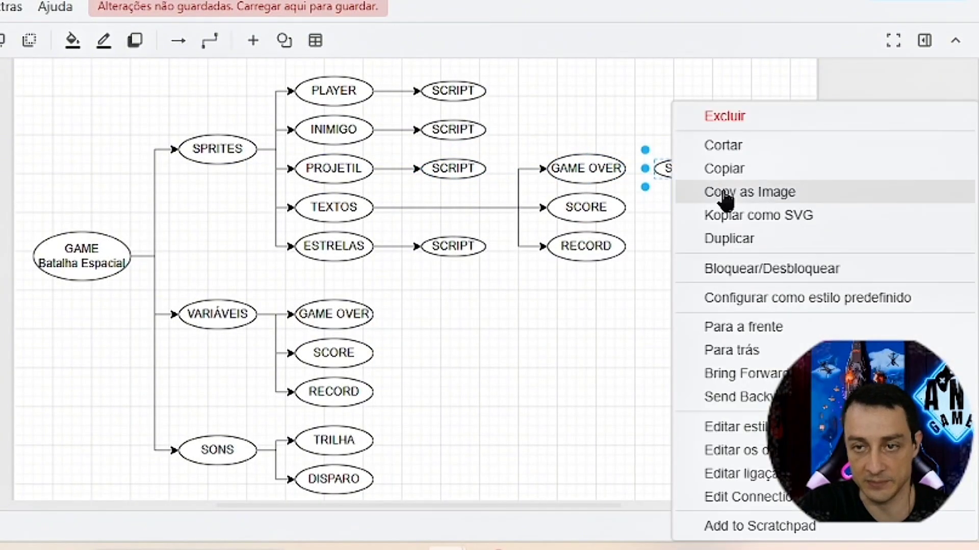
{"action": "left_click", "coordinate": [732, 238]}
{"action": "left_click_drag", "start_coordinate": [700, 179], "coordinate": [689, 250]}
{"action": "right_click", "coordinate": [691, 209]}
{"action": "left_click", "coordinate": [729, 238]}
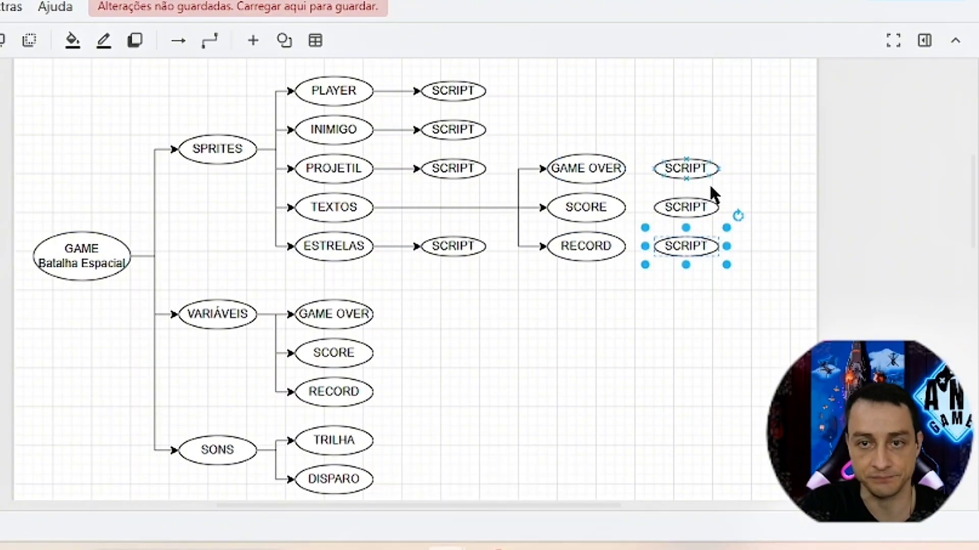
Connect the GAME OVER, SCORE and RECORD text ellipses with arrows to their own SCRIPT ellipses
{"action": "mouse_move", "coordinate": [625, 167]}
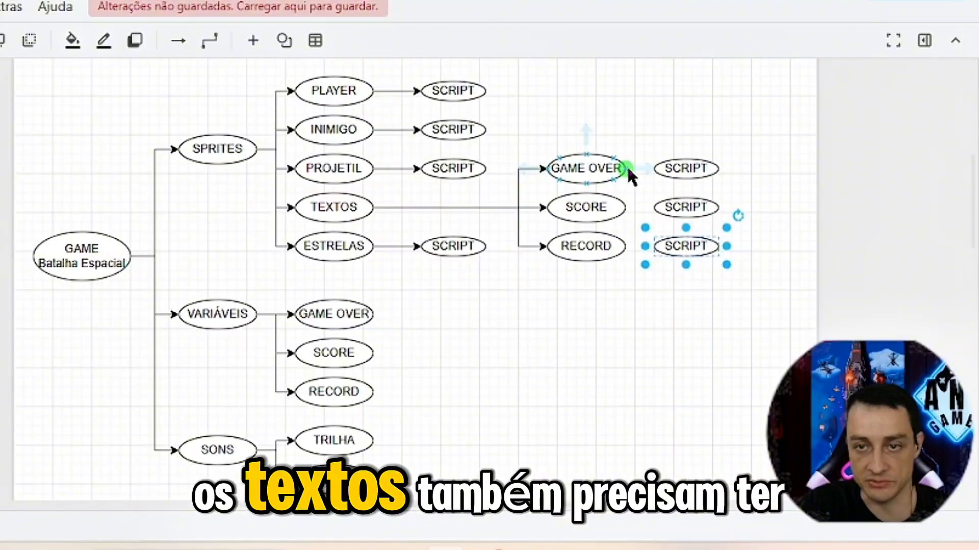
{"action": "left_click_drag", "start_coordinate": [626, 167], "coordinate": [654, 169]}
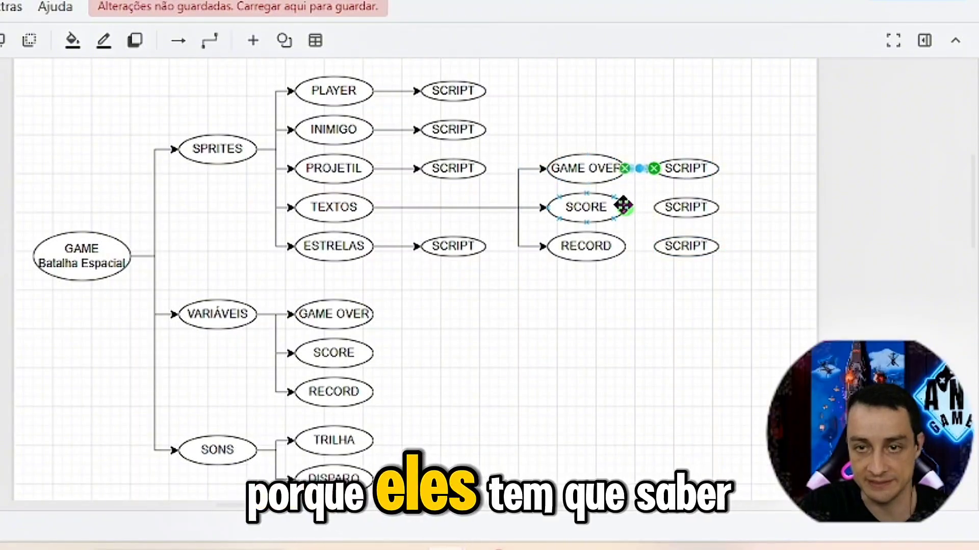
{"action": "left_click_drag", "start_coordinate": [624, 206], "coordinate": [656, 206]}
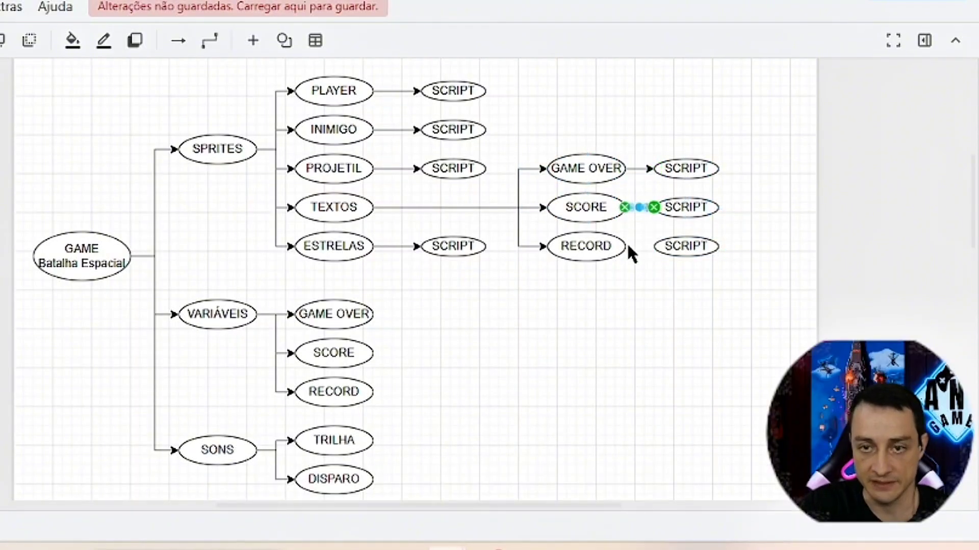
{"action": "left_click_drag", "start_coordinate": [626, 248], "coordinate": [654, 246]}
{"action": "left_click", "coordinate": [640, 292]}
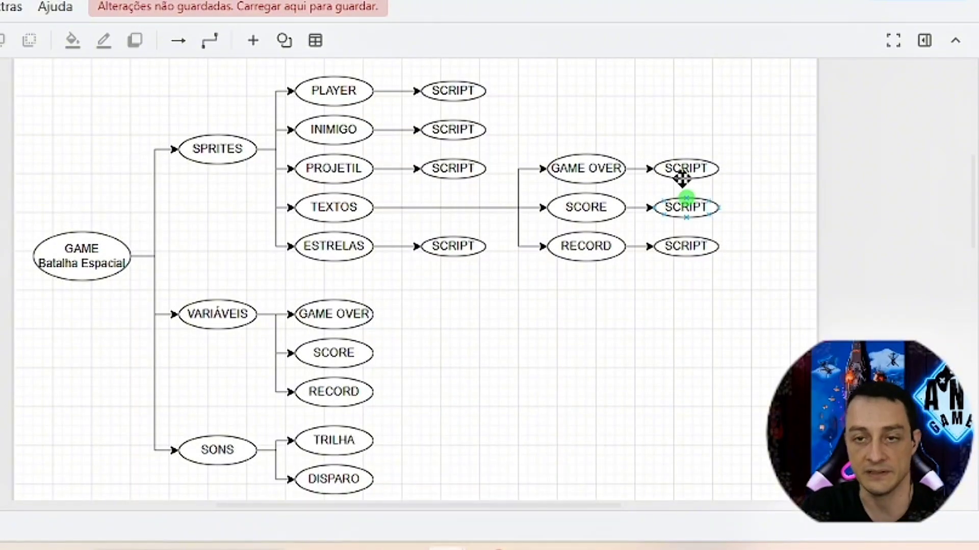
{"action": "left_click", "coordinate": [218, 313]}
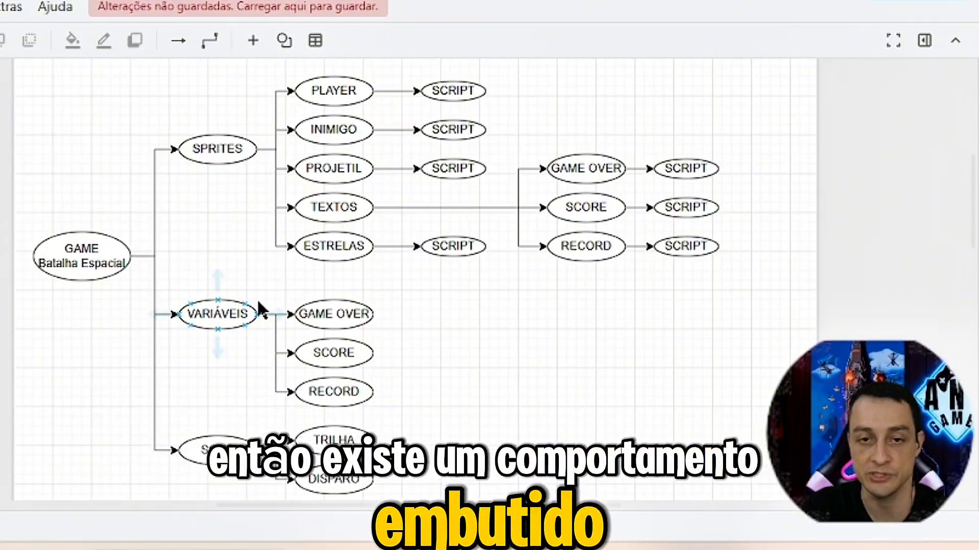
{"action": "left_click", "coordinate": [324, 264]}
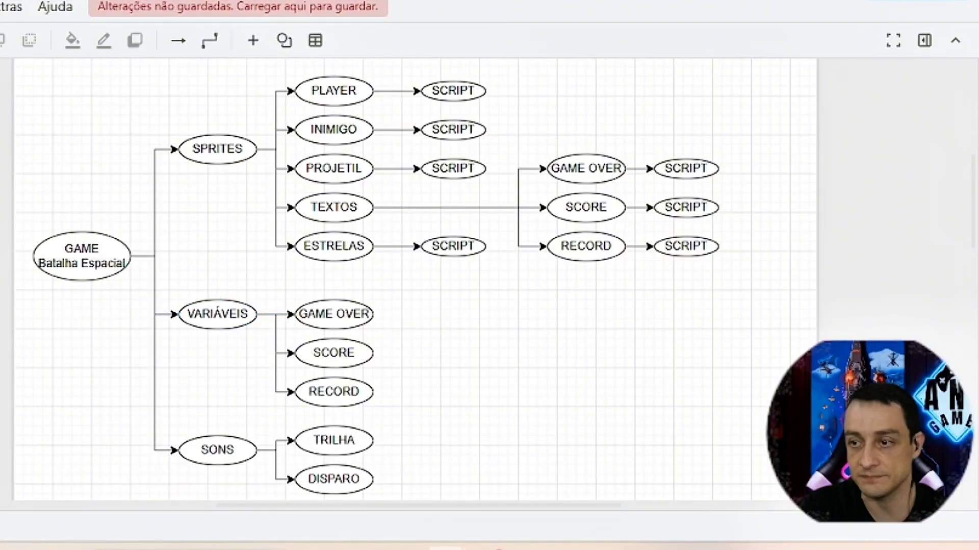